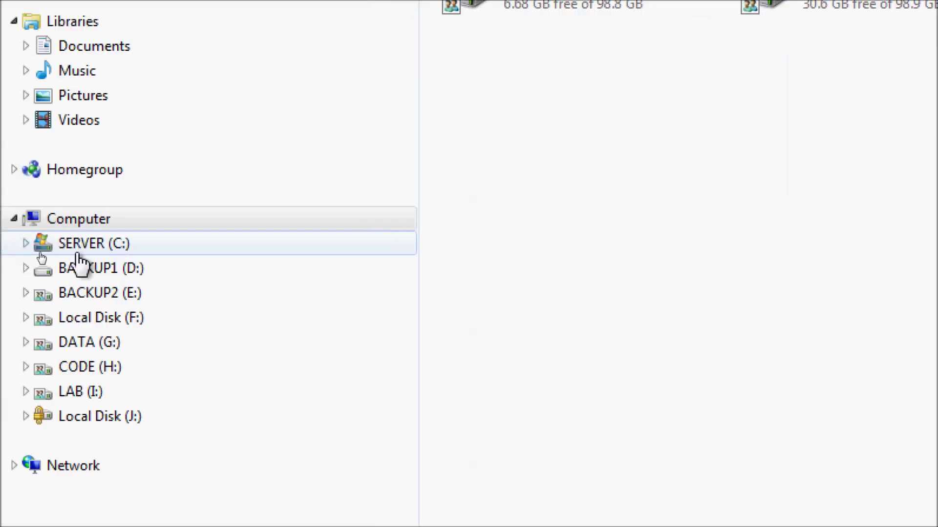
Step: Browse C: to Program Files\Apache Software Foundation\Tomcat 9.0\bin and select the startup script
left_click(137, 242)
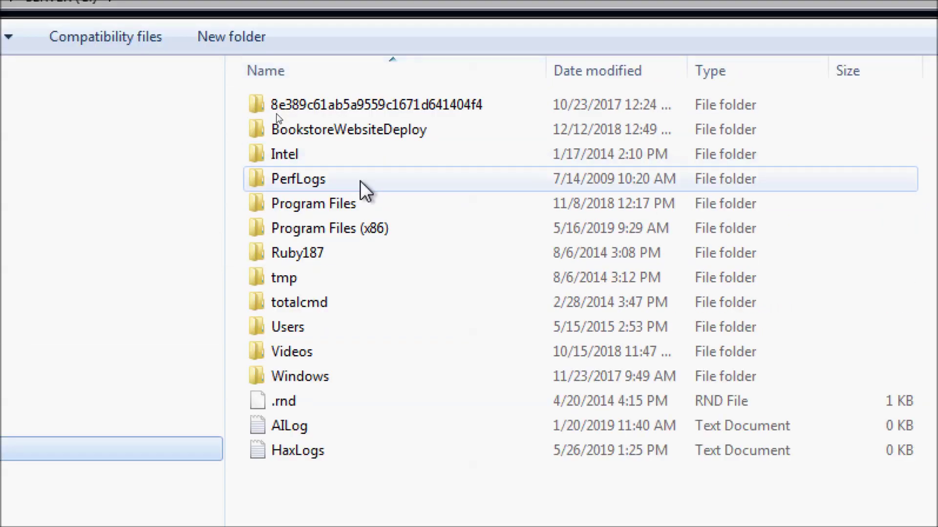
double_click(322, 207)
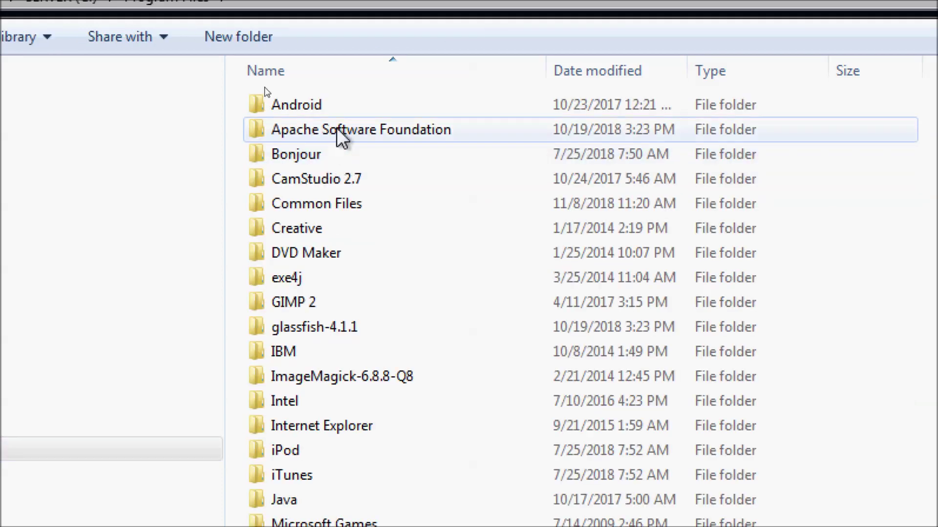
left_click(334, 132)
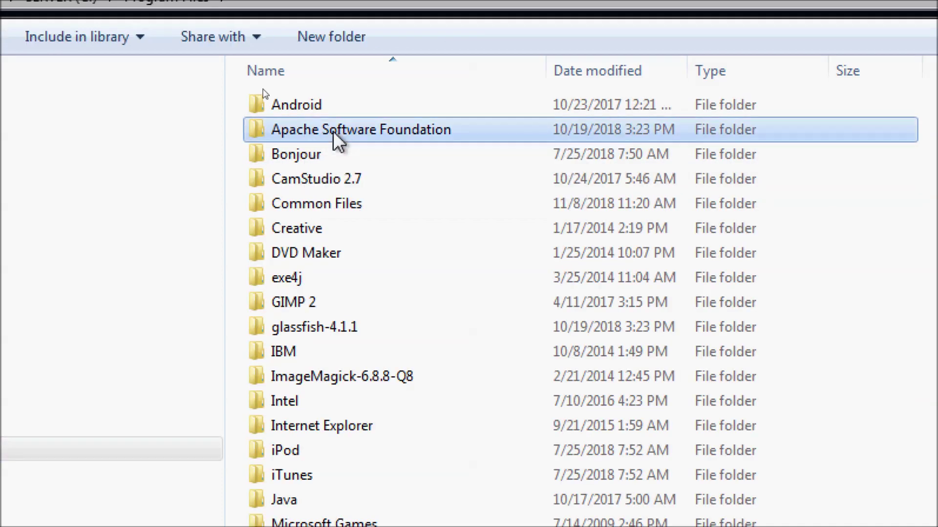
double_click(333, 130)
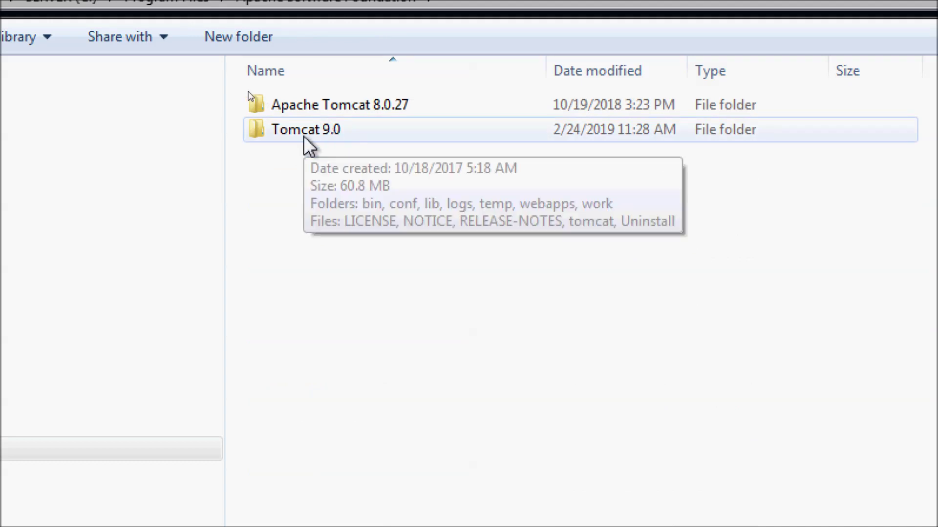
left_click(335, 136)
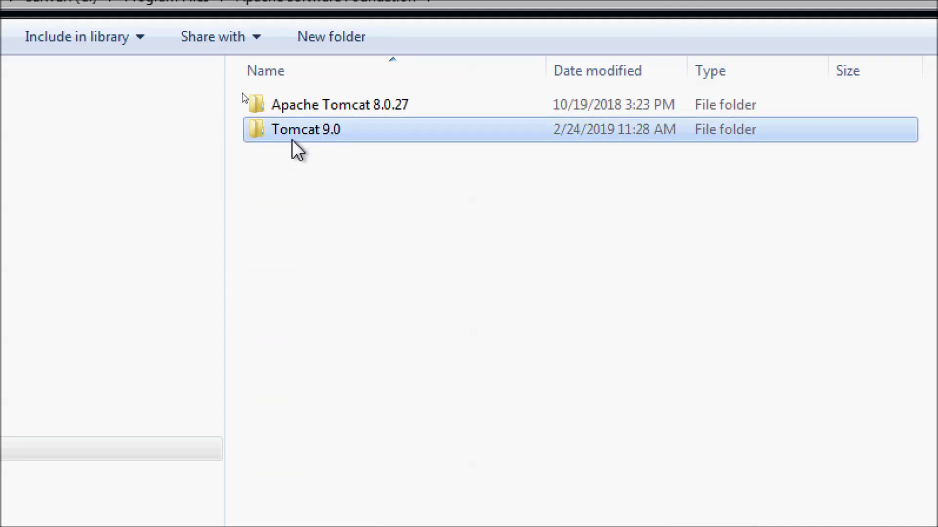
mouse_move(312, 133)
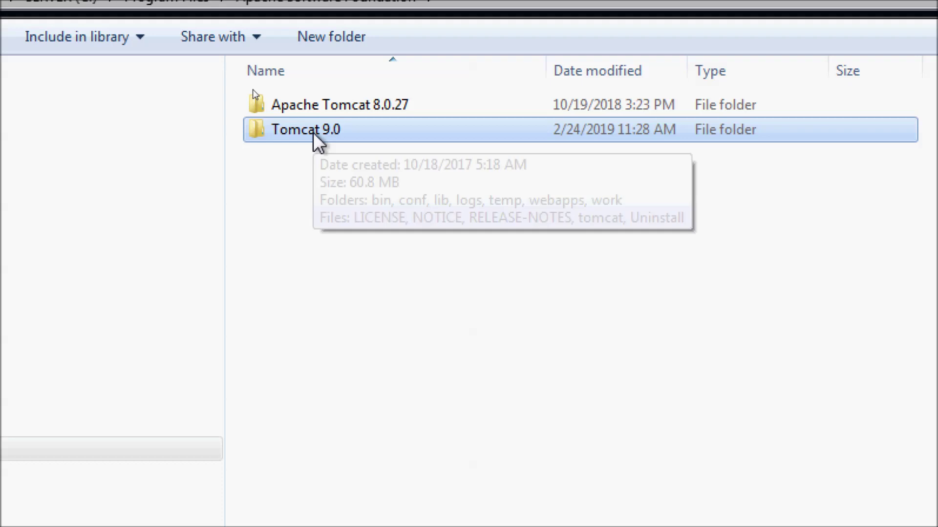
double_click(287, 132)
double_click(299, 104)
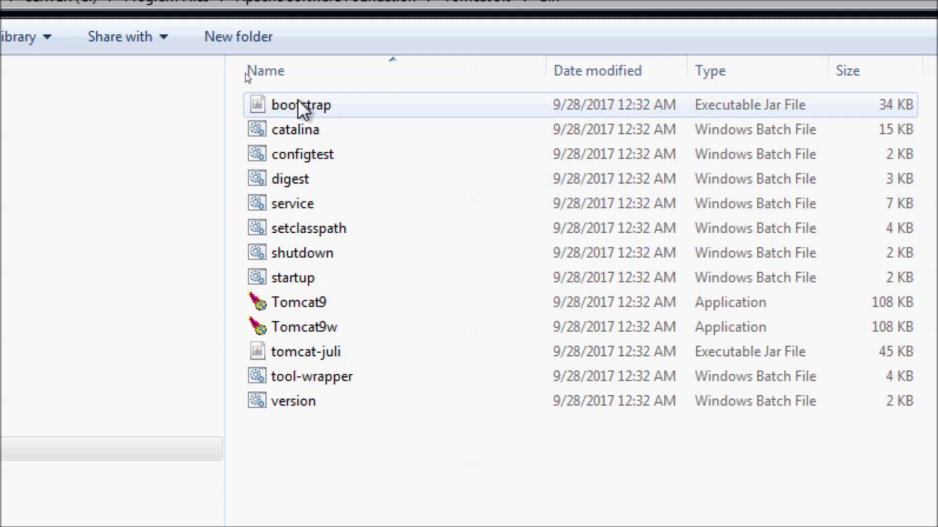
left_click(286, 281)
Step: Run startup.bat to launch Tomcat and check the console log for http-nio-8080
double_click(285, 281)
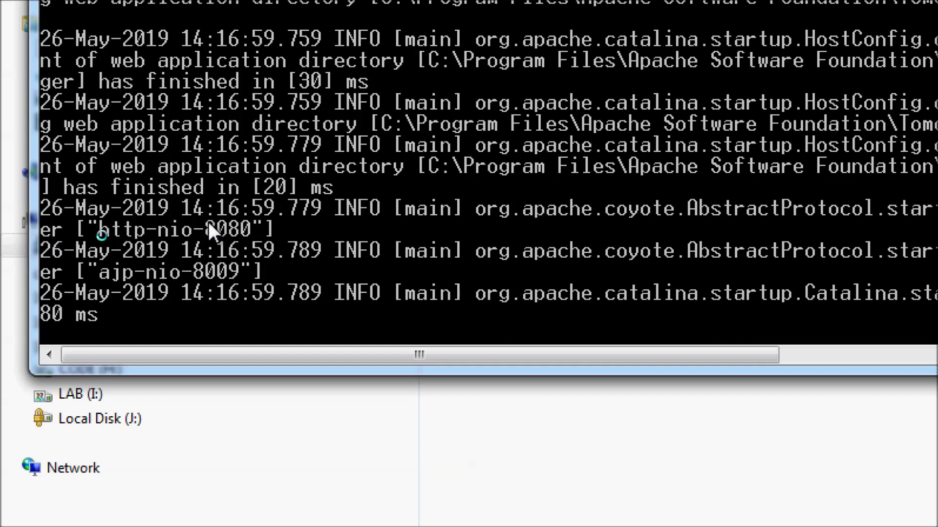
mouse_move(118, 238)
left_mouse_down()
mouse_move(259, 229)
mouse_move(244, 219)
mouse_move(209, 223)
mouse_move(261, 230)
mouse_move(225, 222)
left_mouse_up()
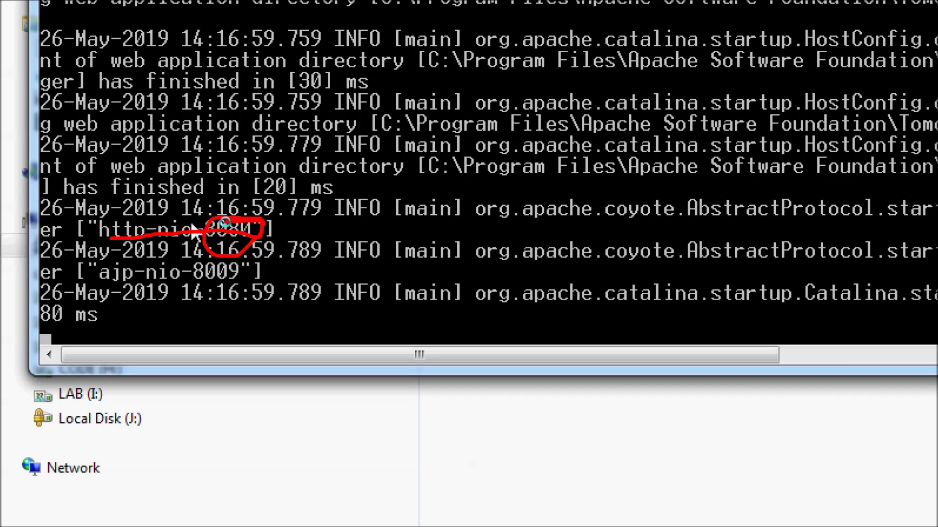
key("Escape")
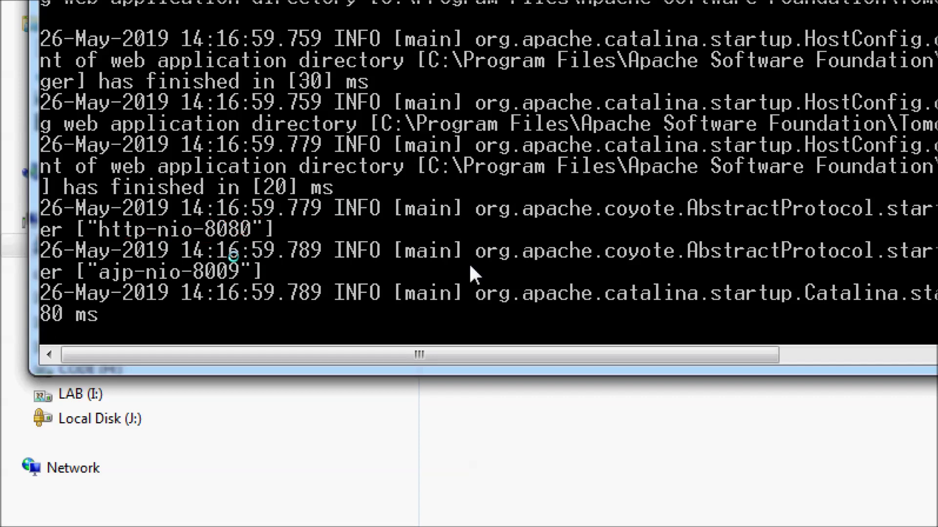
key("Escape")
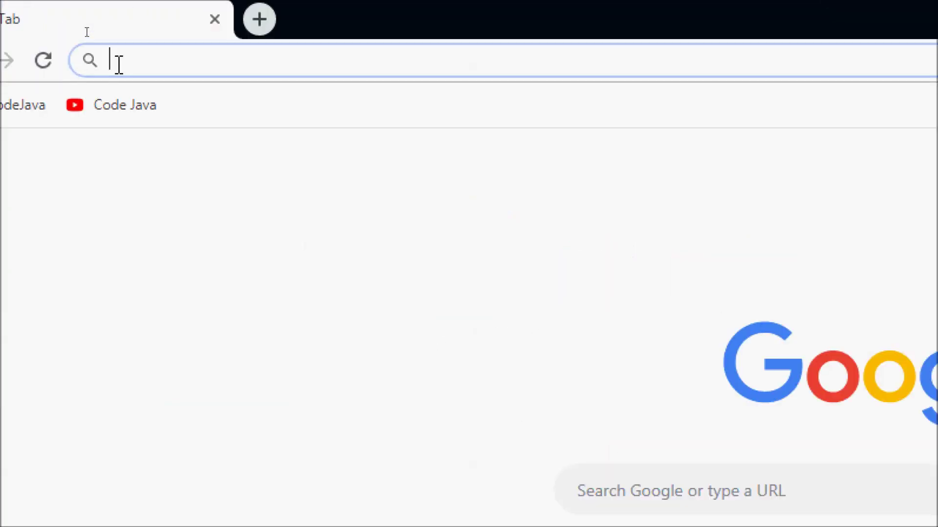
type("http:/")
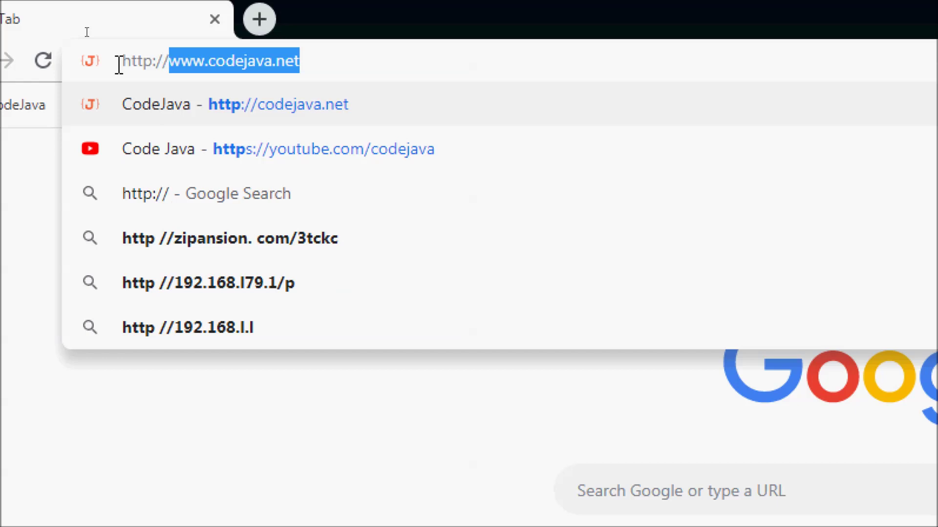
type("/localhost:8080/")
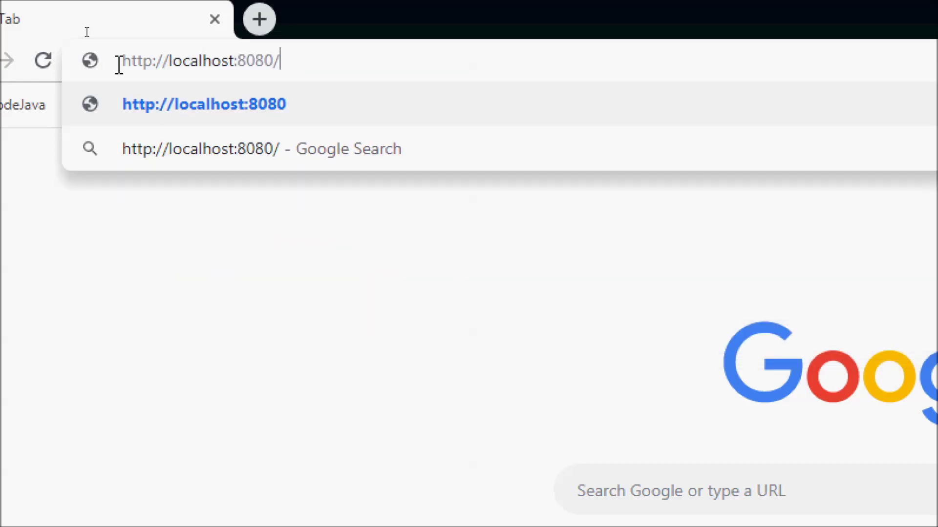
key("Return")
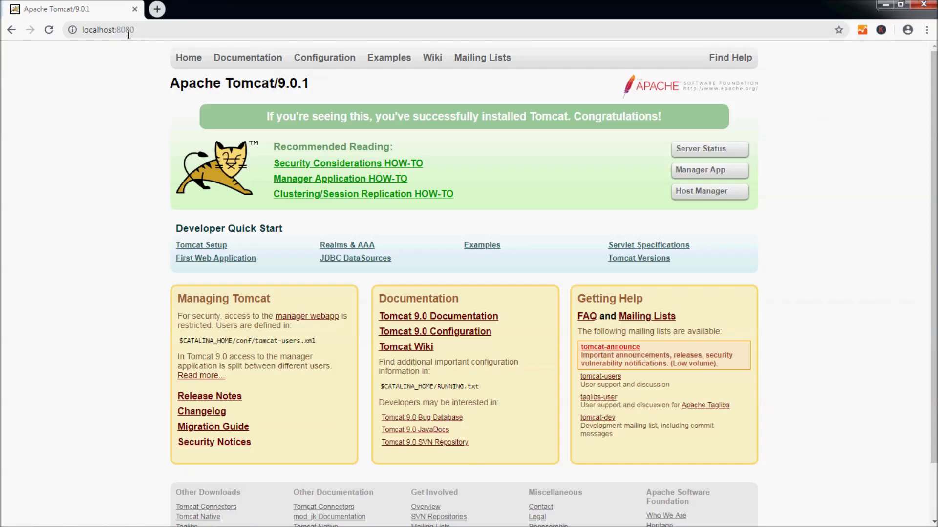
left_click(235, 114)
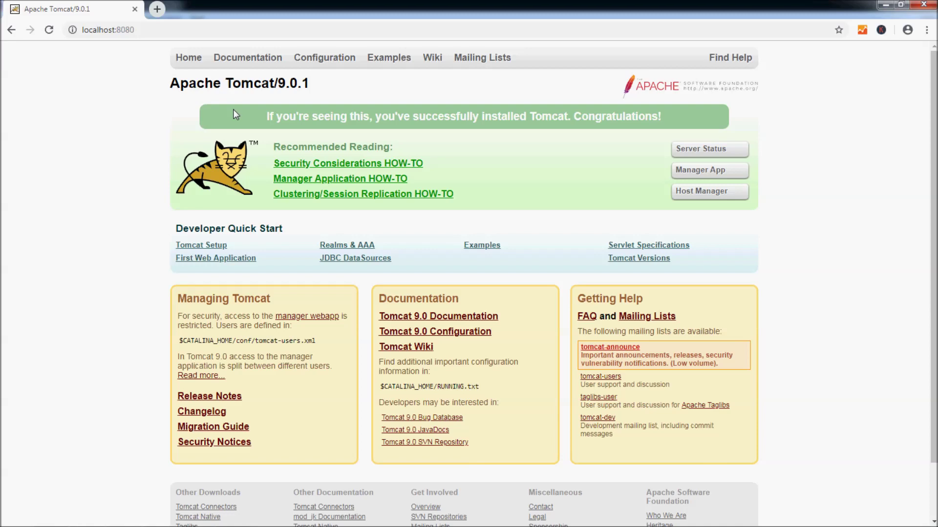
key("alt+Tab")
key("alt+Tab")
key("alt+Tab")
key("alt+Tab")
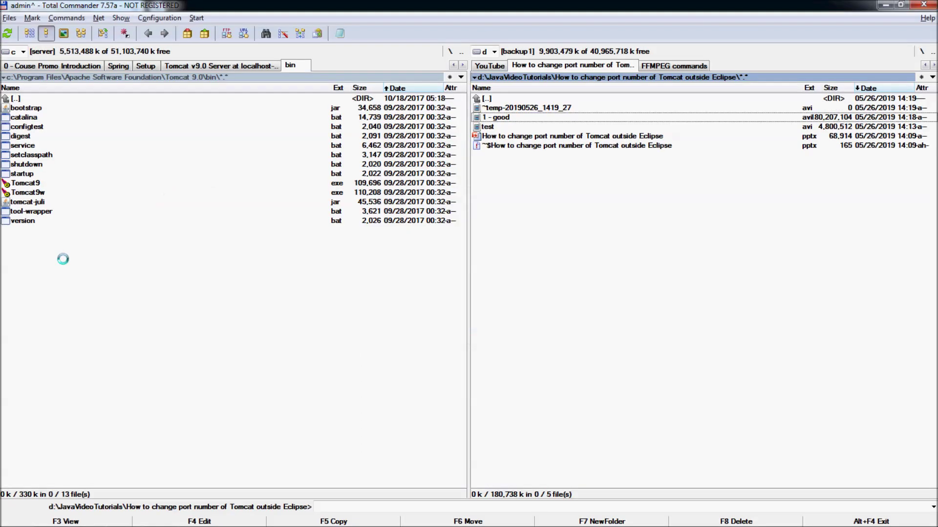
Step: Go up from bin to Tomcat 9.0, open conf, and select the server configuration file
key("Tab")
key("alt+Tab")
key("alt+Tab")
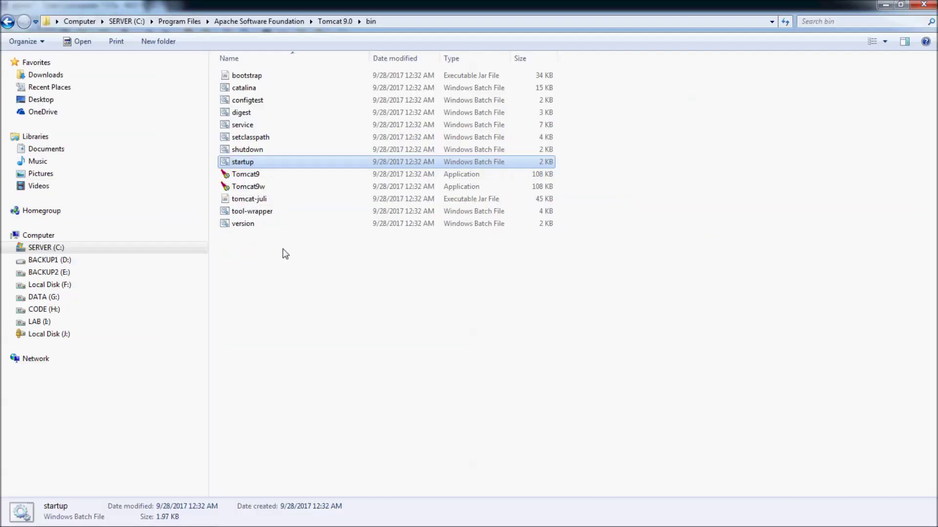
left_click(335, 21)
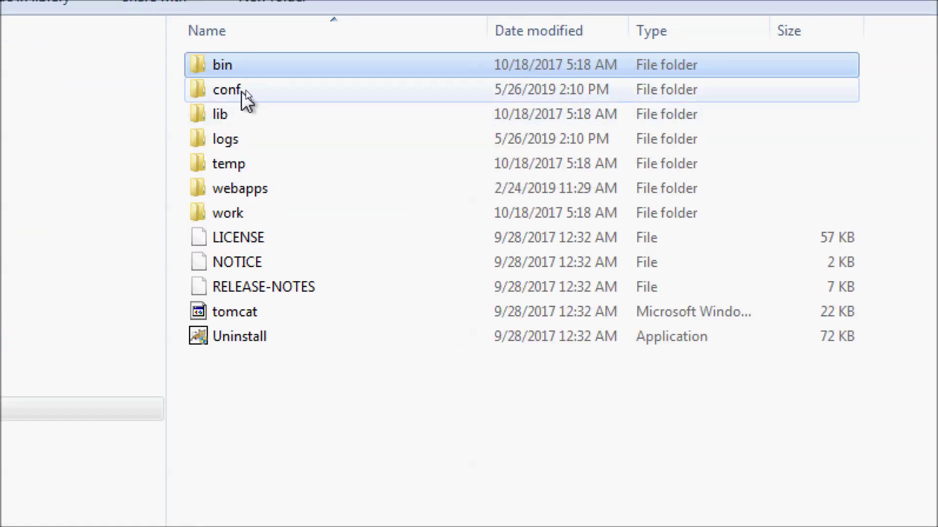
double_click(242, 92)
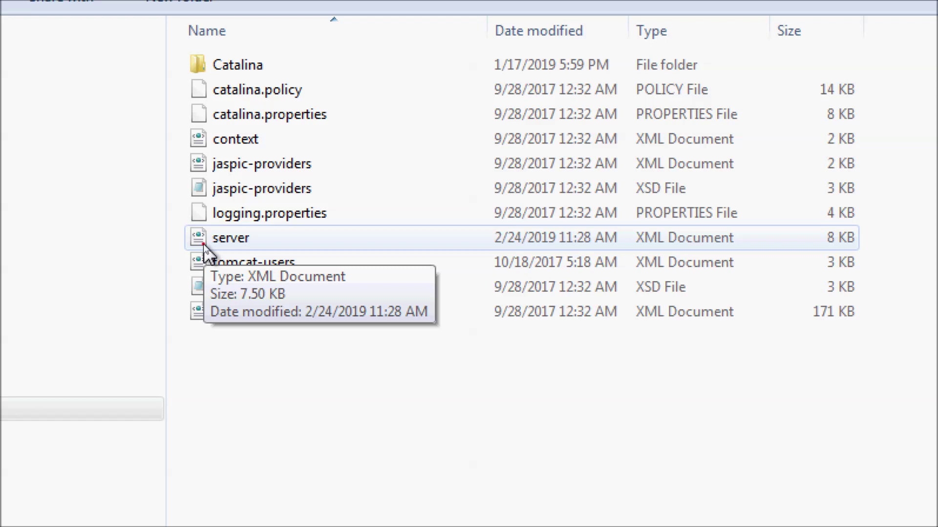
mouse_move(209, 242)
left_mouse_down()
mouse_move(196, 244)
mouse_move(249, 247)
left_mouse_up()
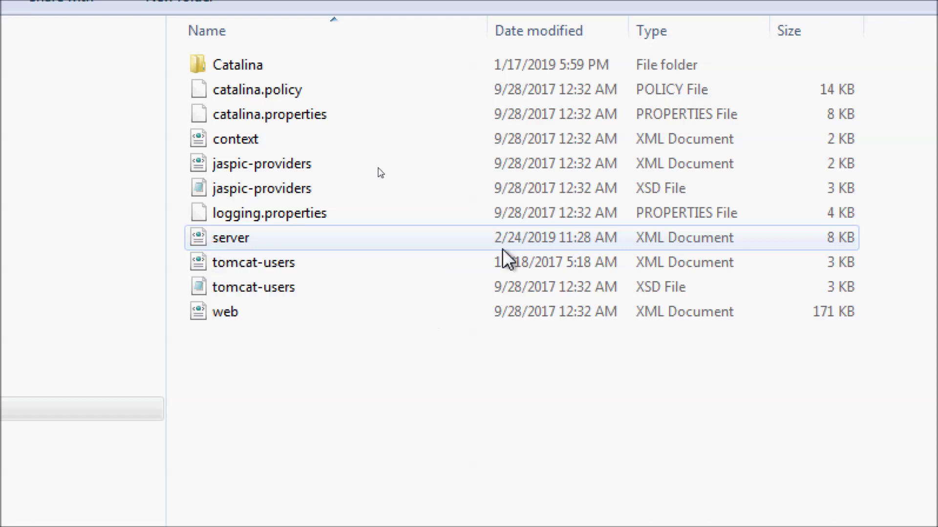
left_click(272, 244)
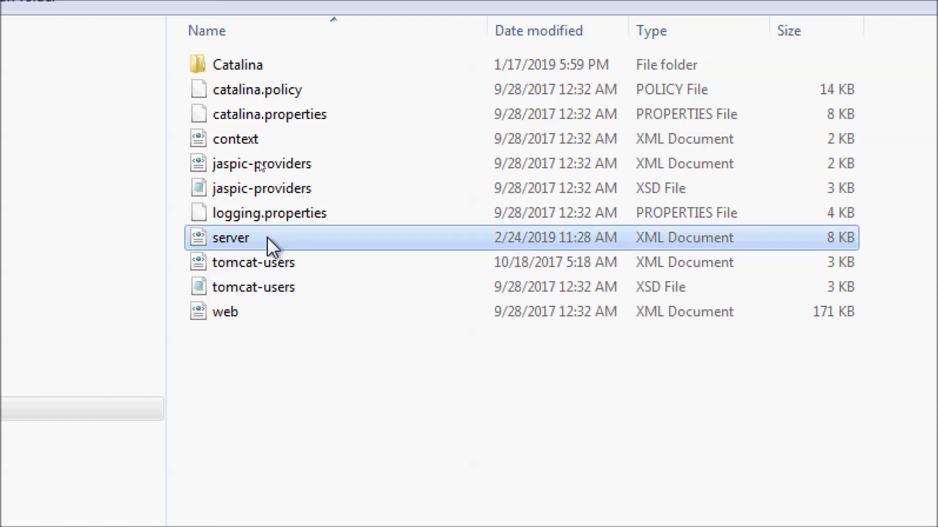
Step: Open the server file in a text editor via Open with, then close it unchanged
right_click(272, 245)
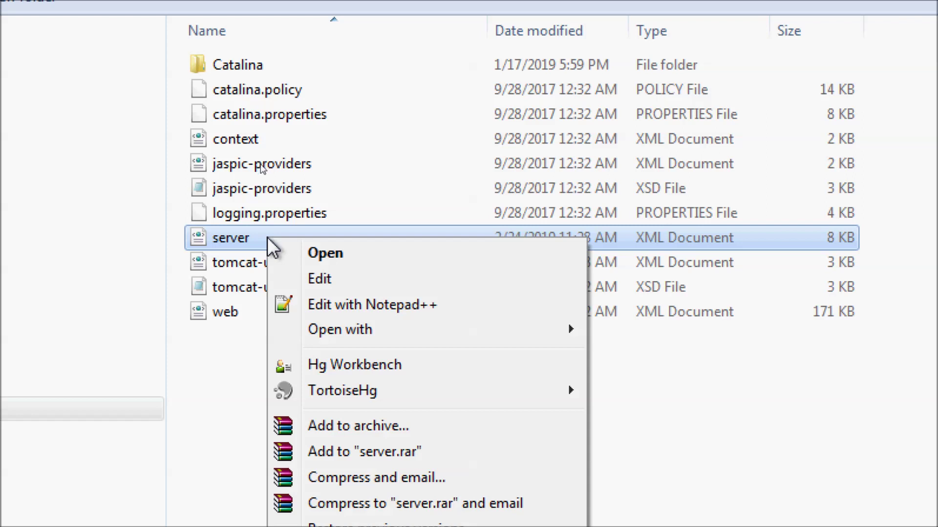
mouse_move(489, 344)
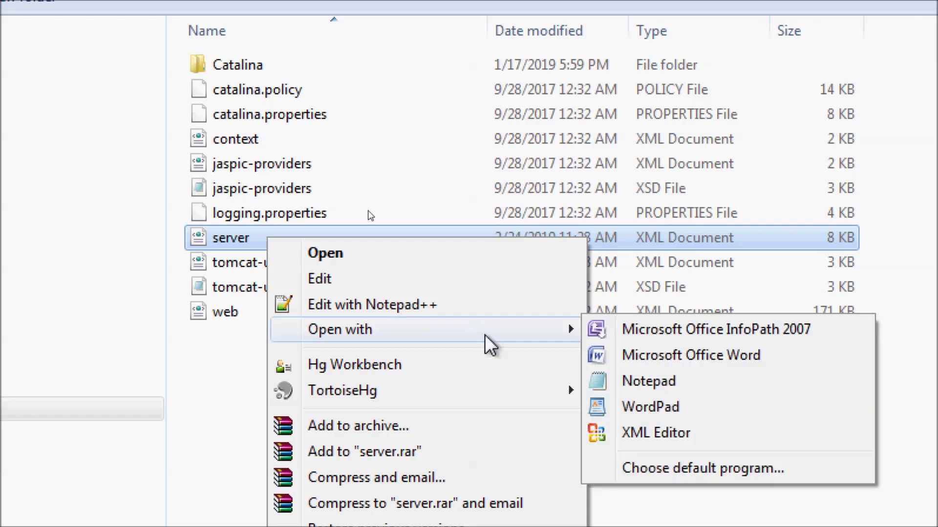
left_click(670, 406)
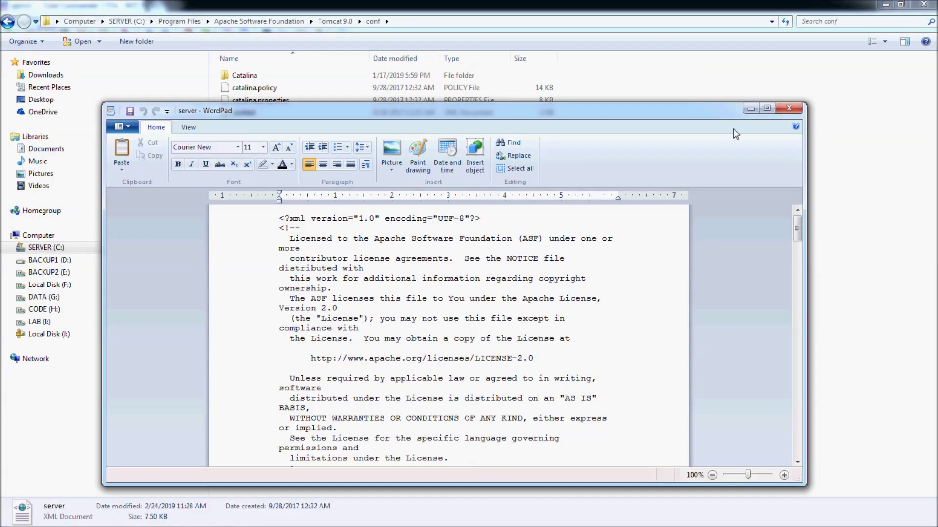
left_click(789, 108)
Step: Open server.xml in Notepad through the Open with menu
right_click(293, 165)
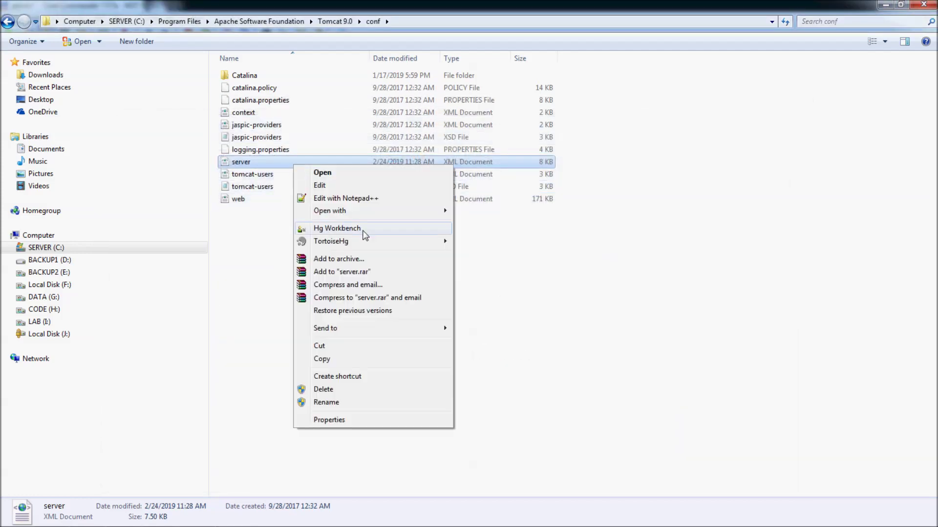
mouse_move(382, 211)
left_click(488, 240)
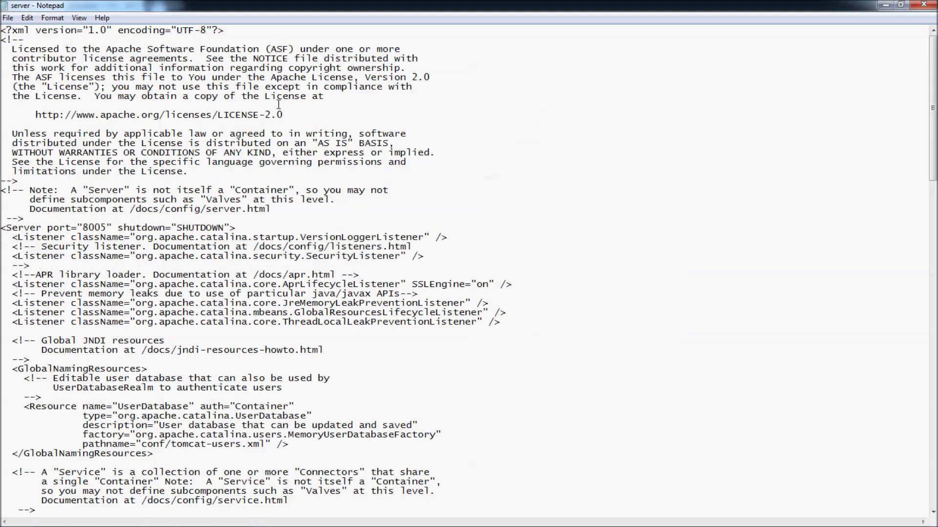
Step: Replace the HTTP Connector port value 8080 with 80 in server.xml
scroll(199, 320, "down", 3)
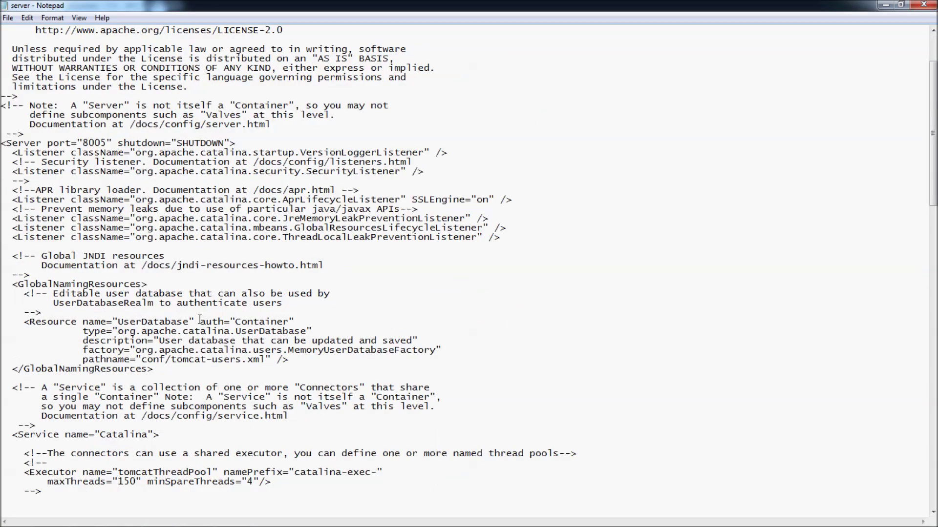
scroll(200, 320, "down", 8)
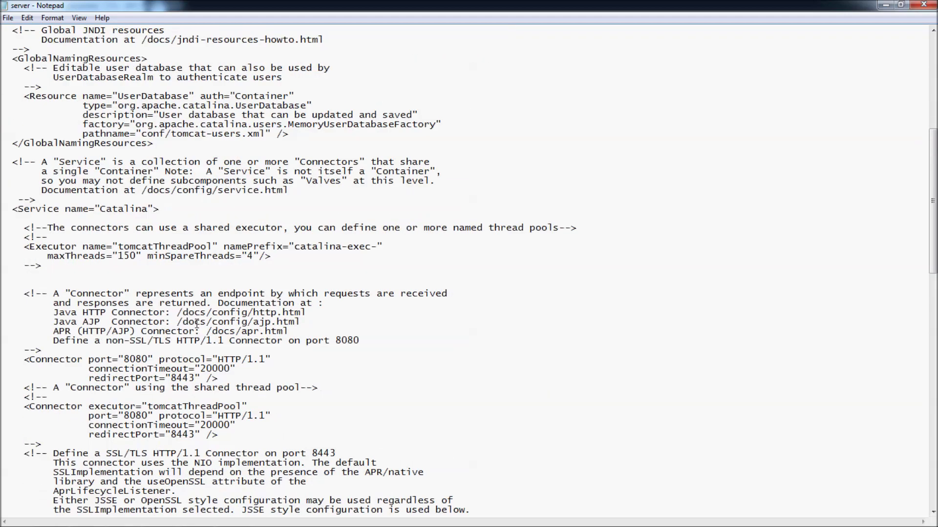
scroll(197, 323, "down", 1)
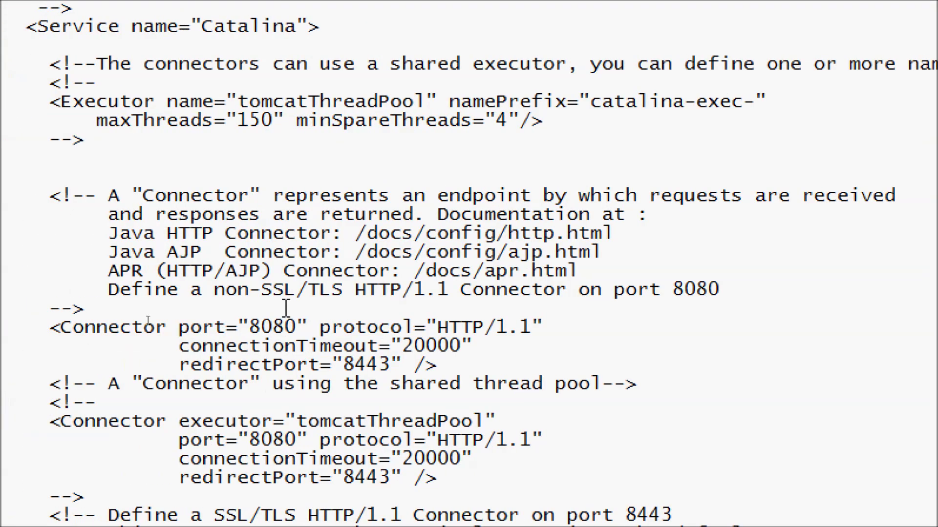
left_click_drag(213, 331, 309, 330)
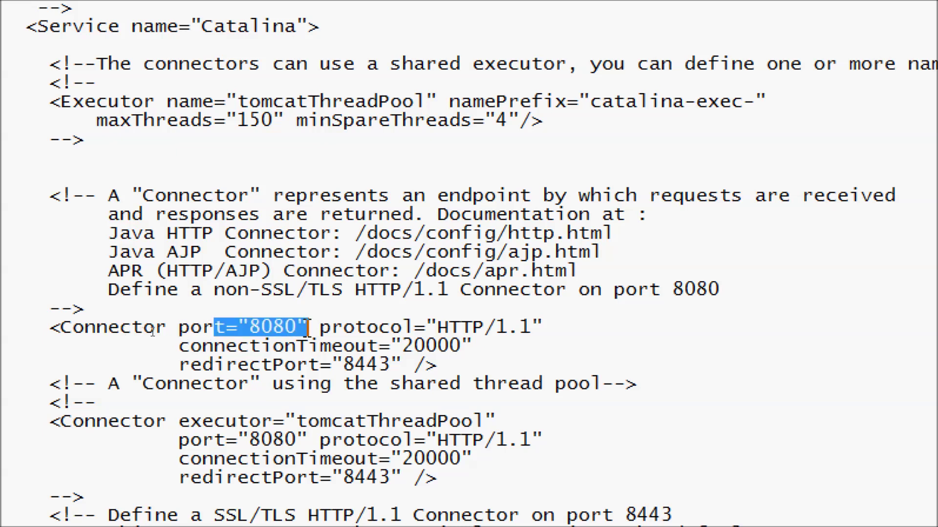
left_click(356, 331)
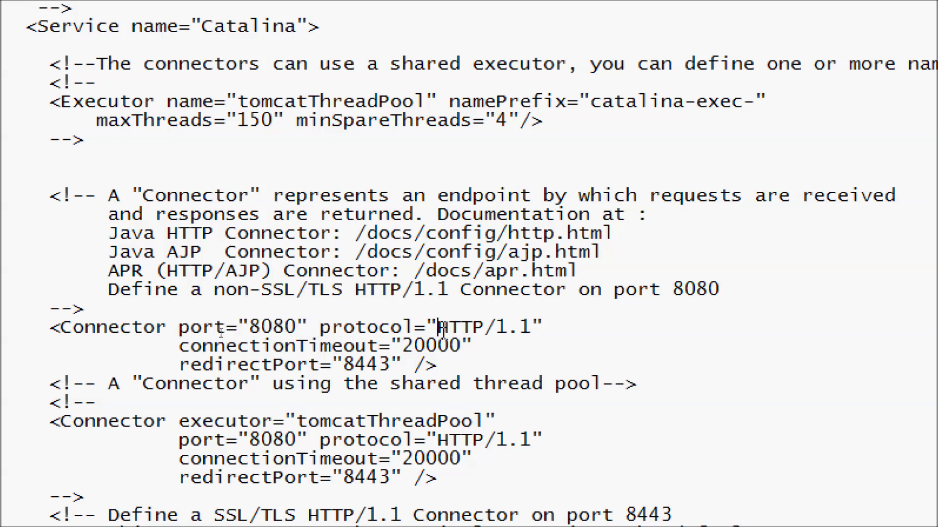
left_click(532, 331)
left_click_drag(250, 331, 298, 320)
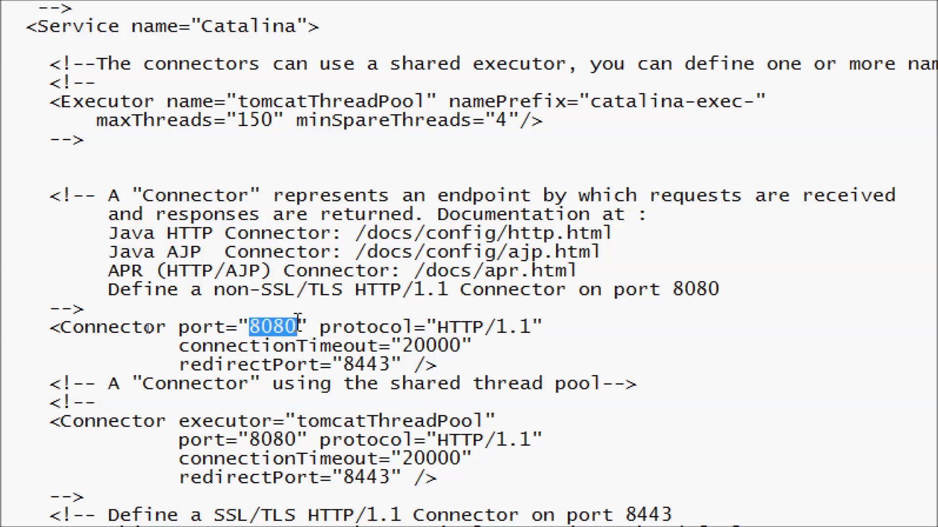
left_click(252, 328)
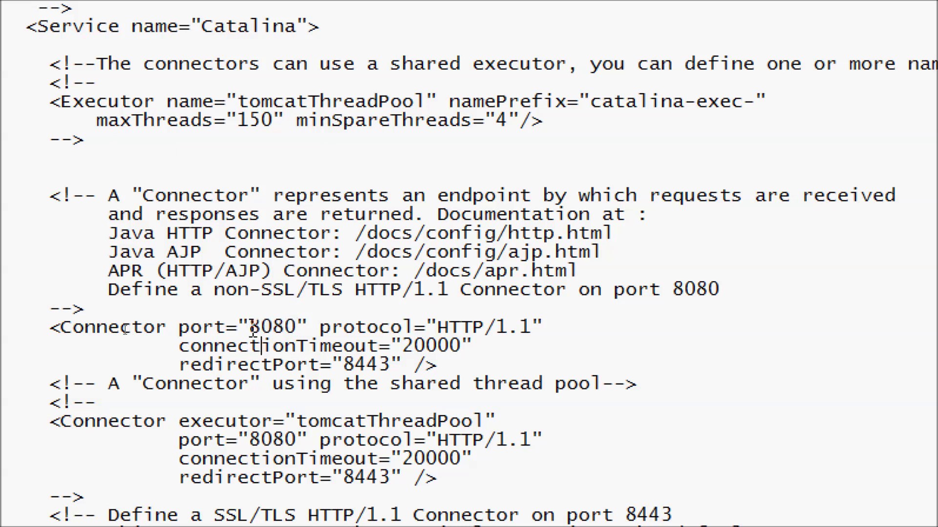
left_click_drag(247, 327, 302, 330)
type("80")
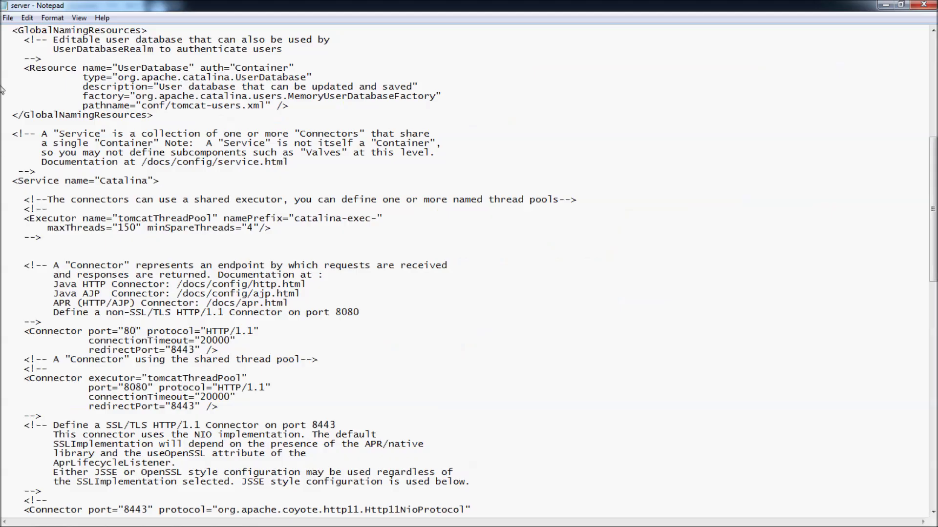
Step: Cancel Save As, close Notepad with Don't Save, and search Start for notepad
left_click(7, 18)
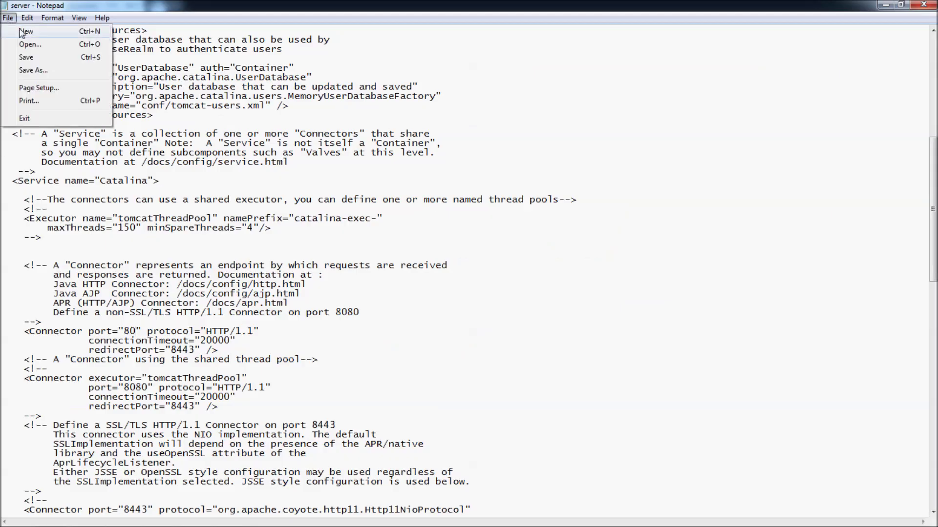
left_click(24, 70)
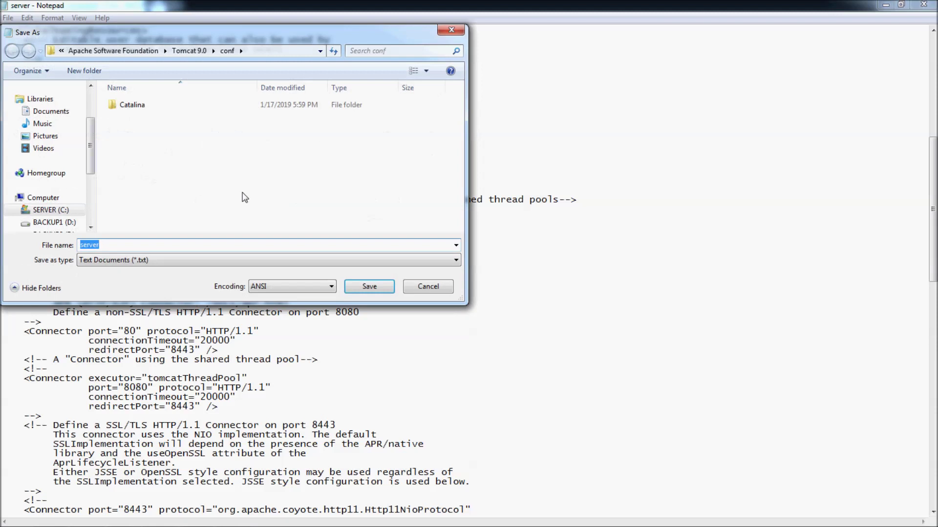
left_click_drag(120, 33, 189, 92)
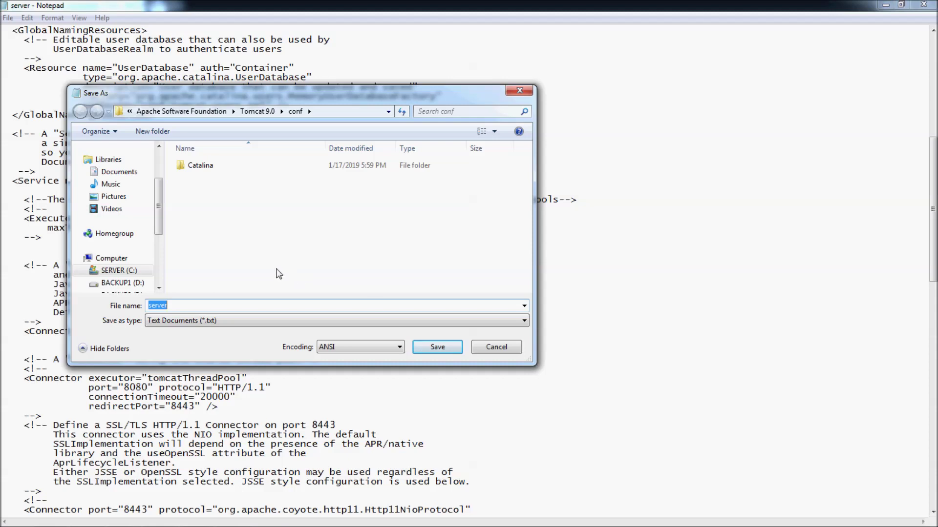
left_click(480, 351)
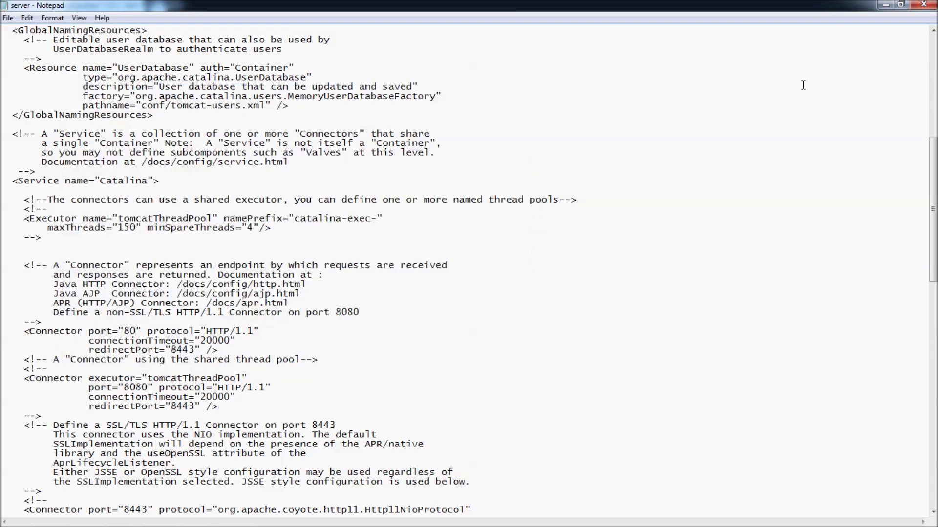
left_click(923, 5)
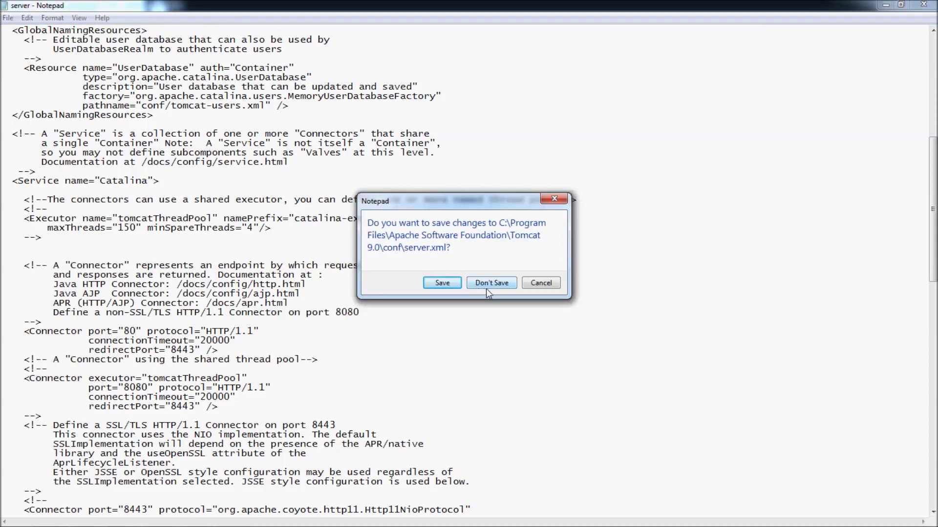
left_click(492, 283)
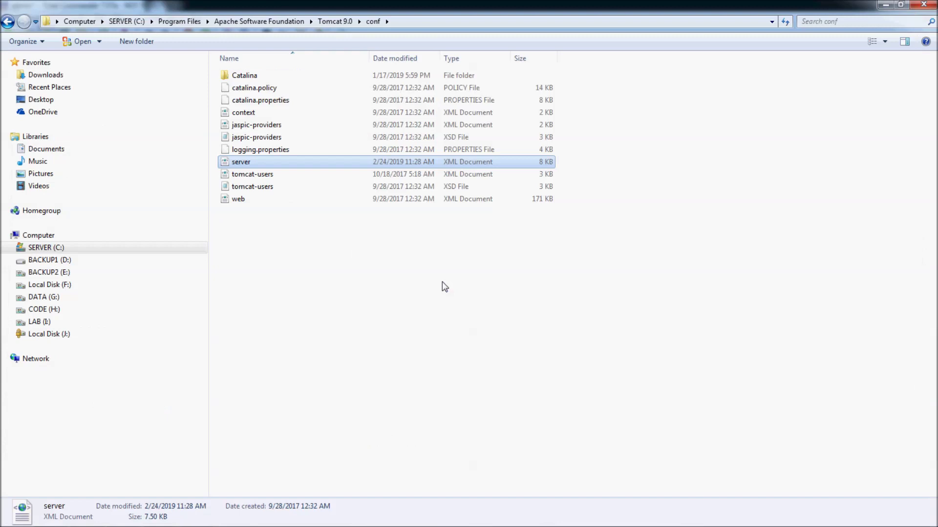
key("super")
type("notepad")
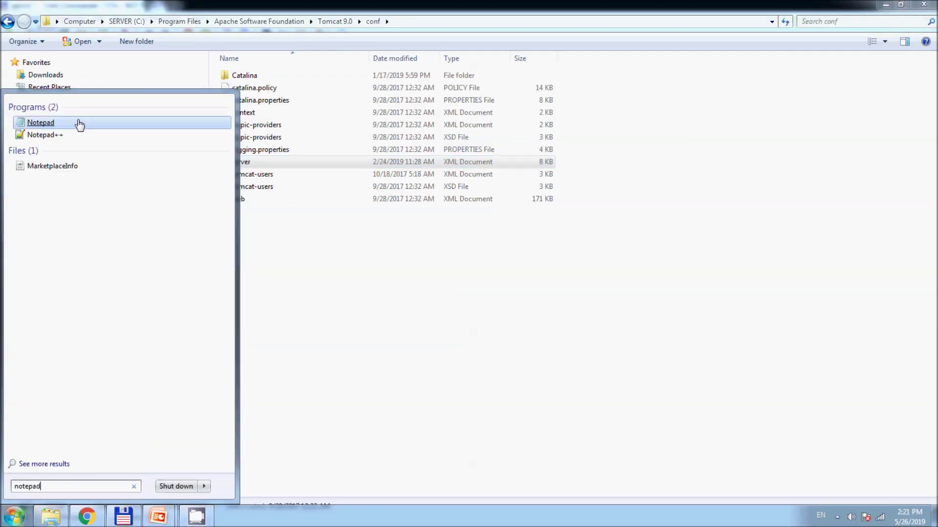
Step: Open server.xml from Tomcat 9.0\conf with Ctrl+O using the All Files filter
right_click(59, 123)
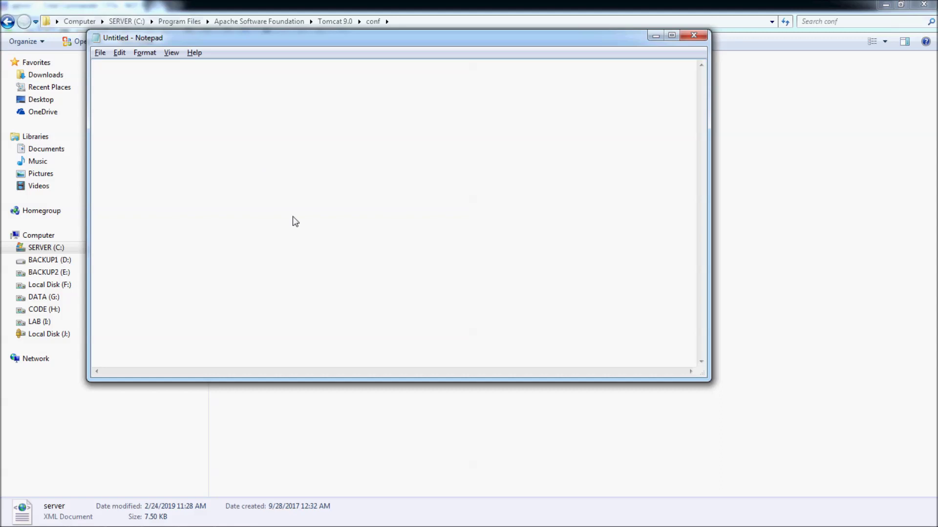
key("ctrl+o")
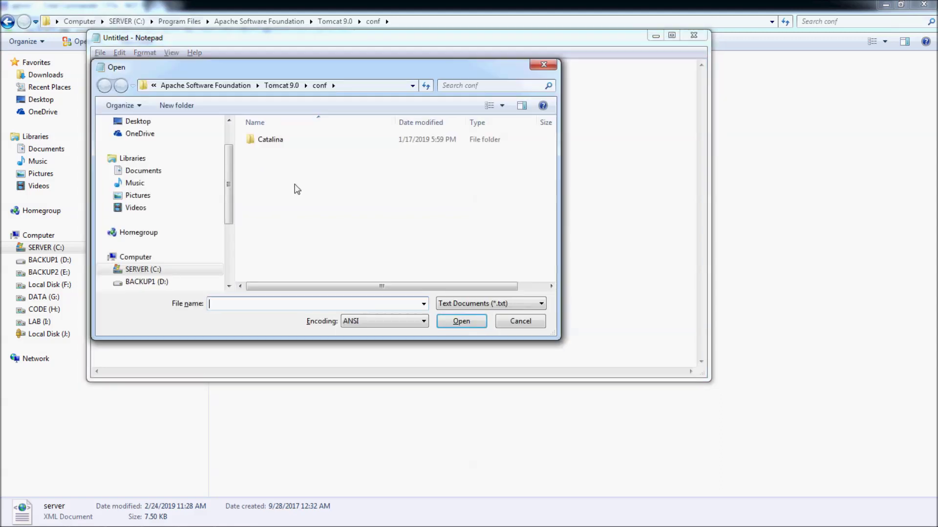
key("alt+Tab")
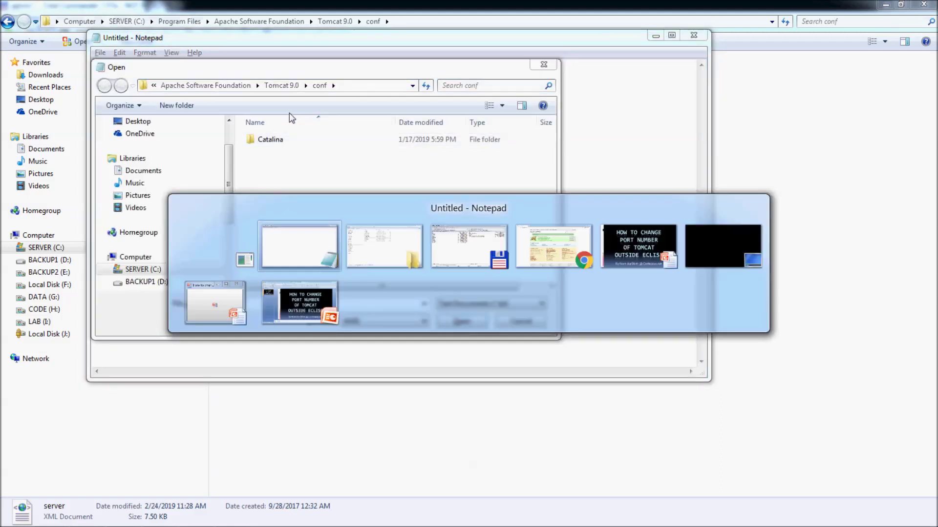
left_click(421, 20)
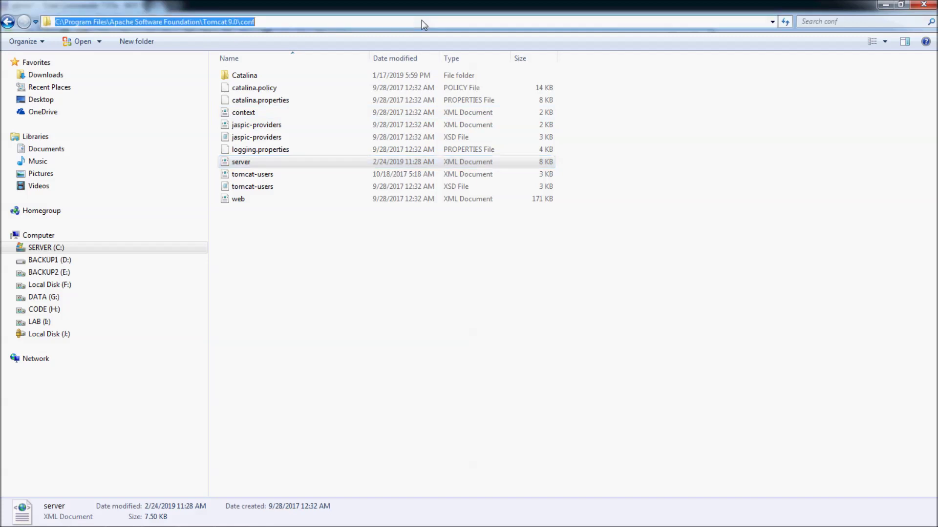
key("alt+Tab")
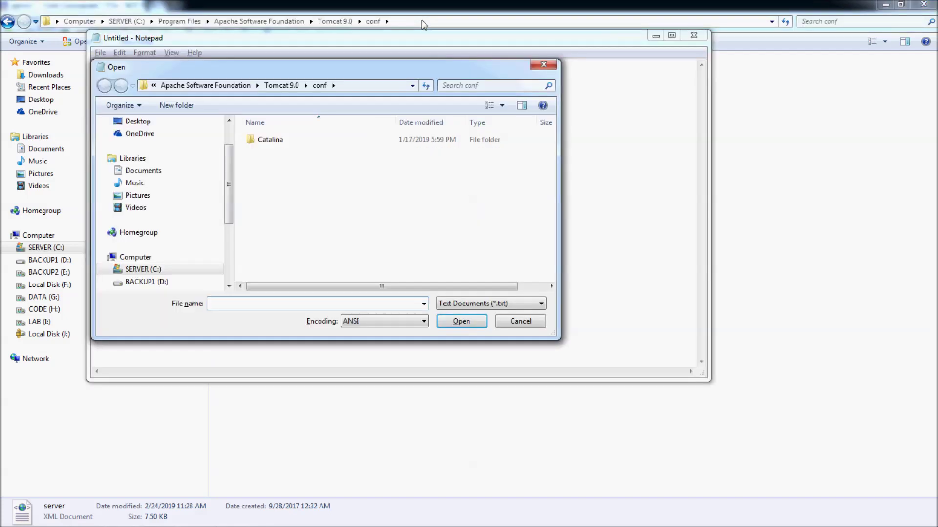
left_click(447, 303)
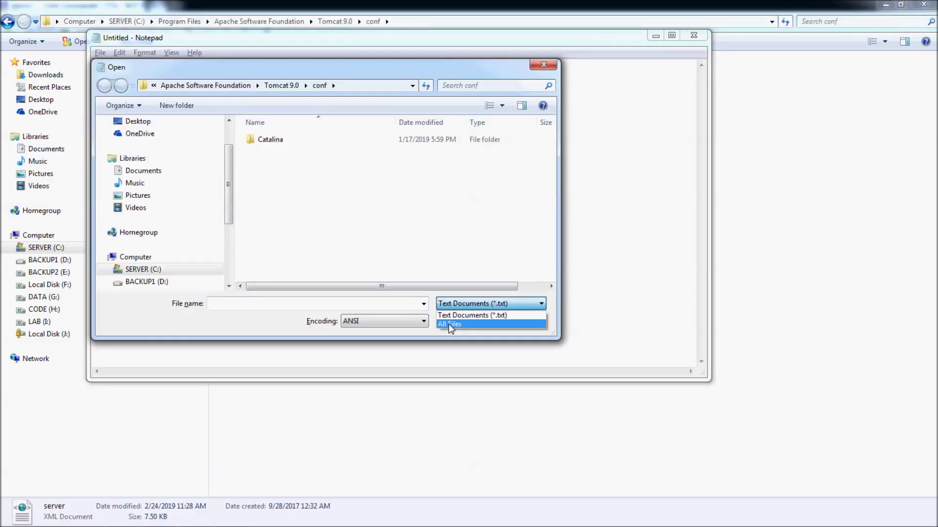
left_click(450, 326)
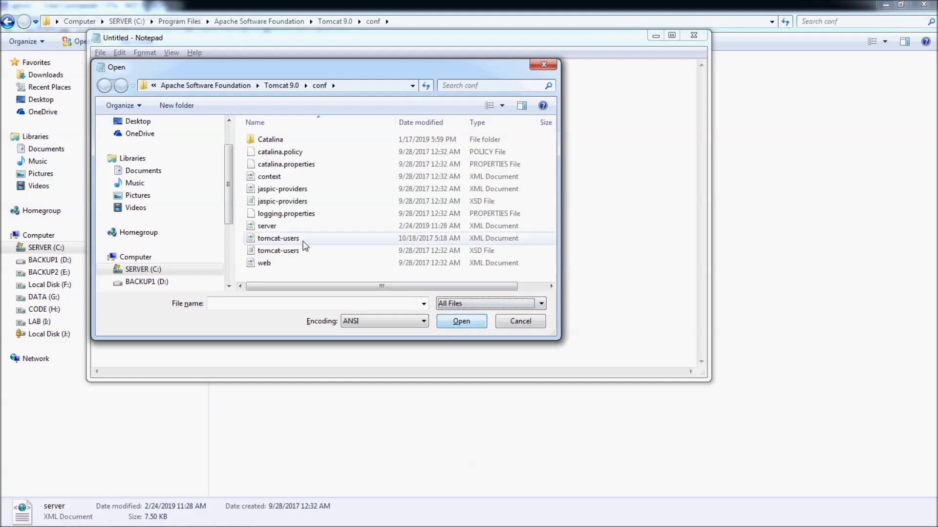
left_click(280, 232)
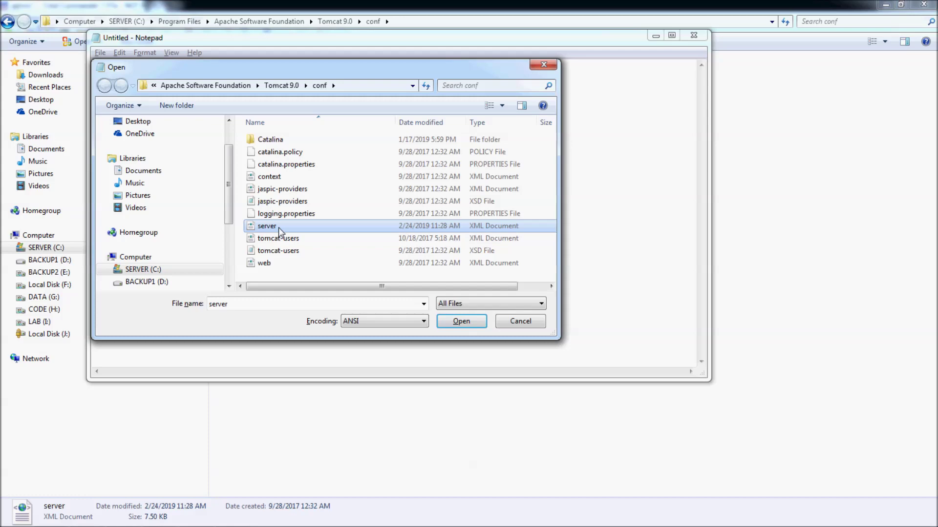
double_click(279, 228)
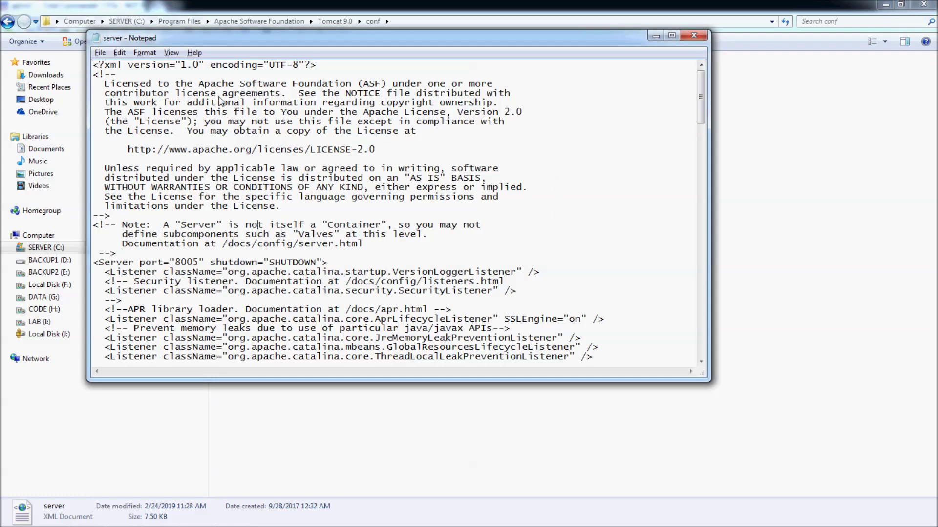
Step: Replace the first Connector's port 8080 with 80, then save and close server.xml
scroll(241, 263, "down", 15)
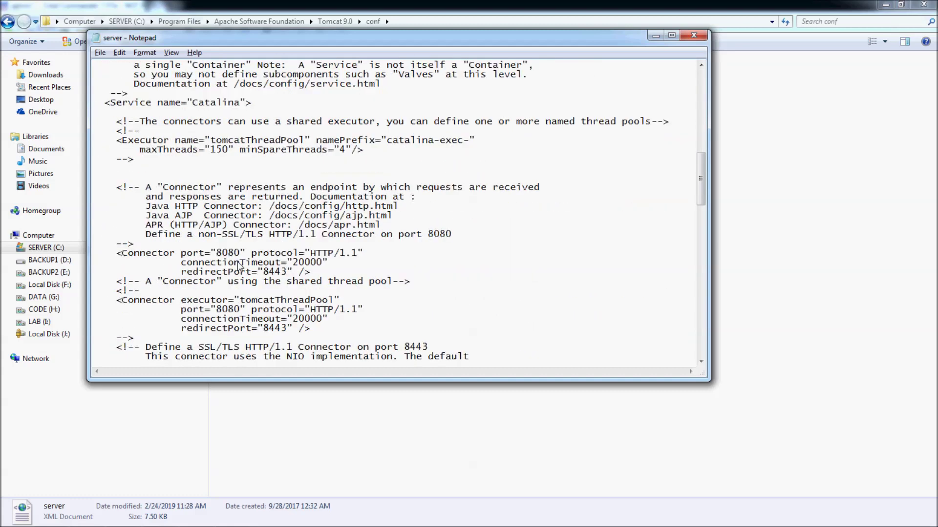
scroll(239, 266, "down", 1)
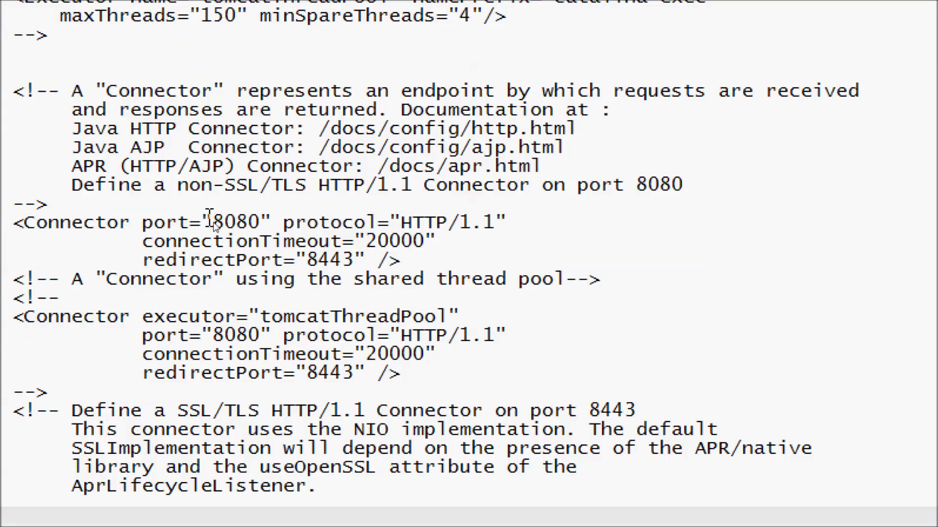
left_click_drag(212, 222, 241, 222)
type("80")
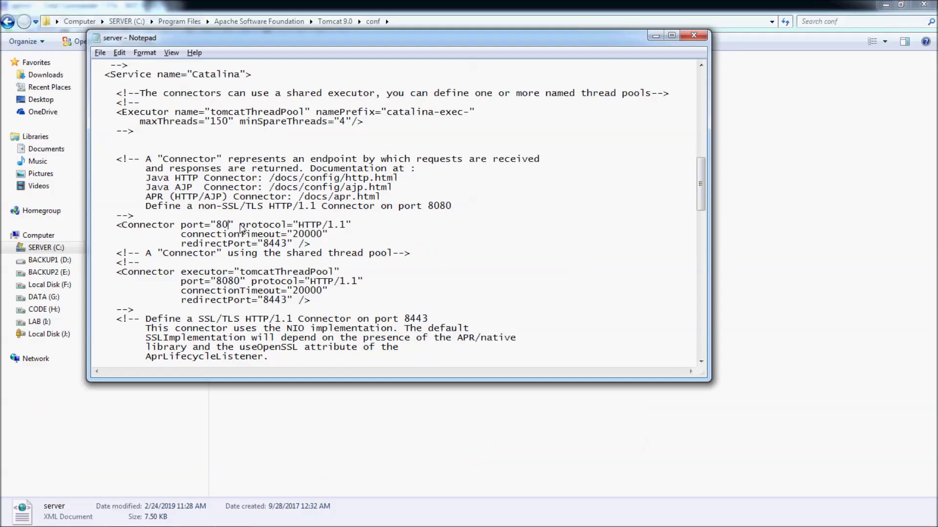
left_click(100, 53)
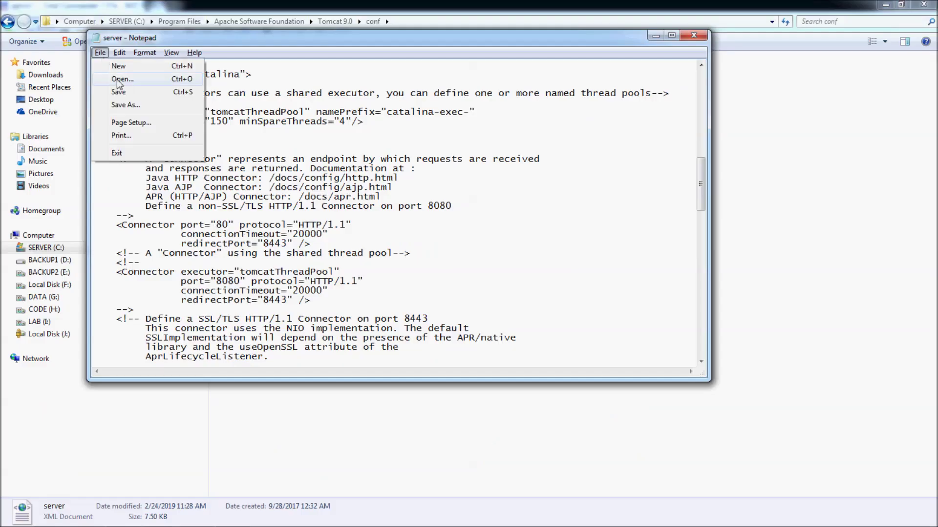
left_click(122, 89)
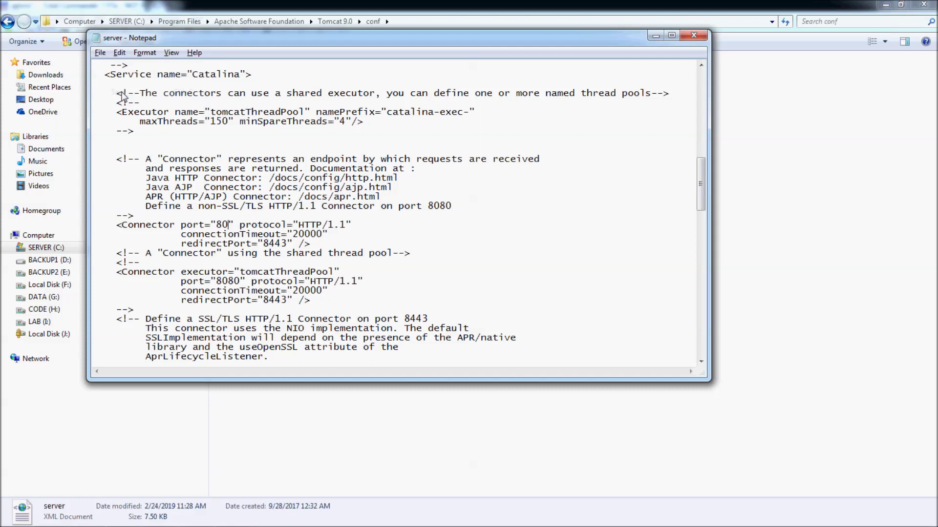
left_click(692, 35)
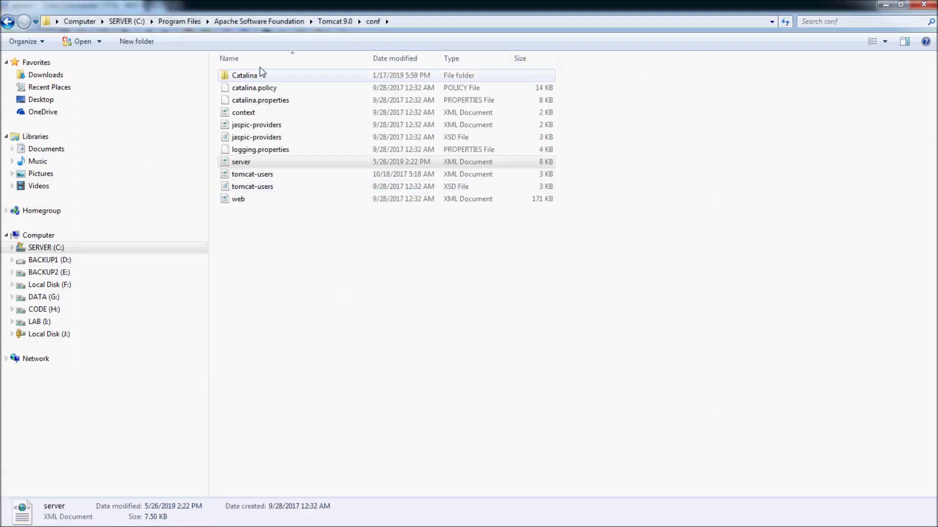
Step: Relaunch Tomcat from Tomcat 9.0\bin\startup and confirm the console shows http-nio-80
left_click(335, 22)
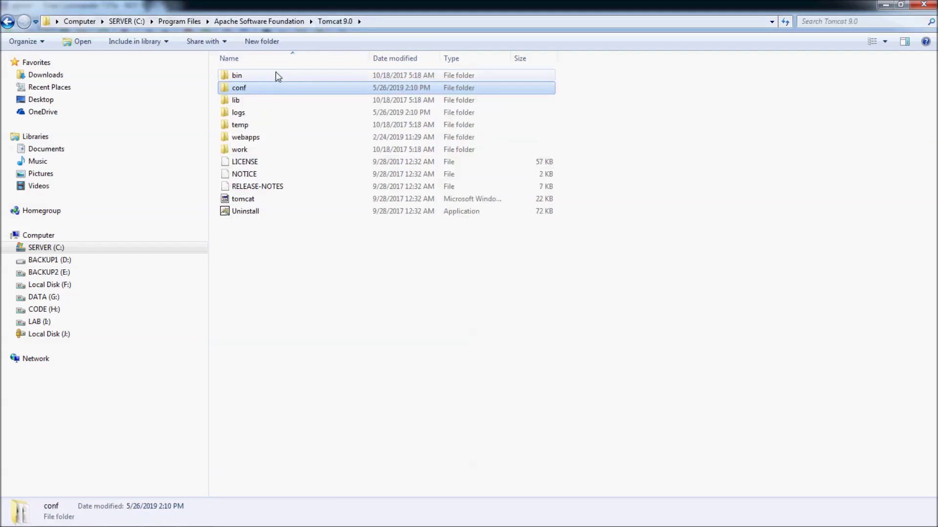
double_click(243, 76)
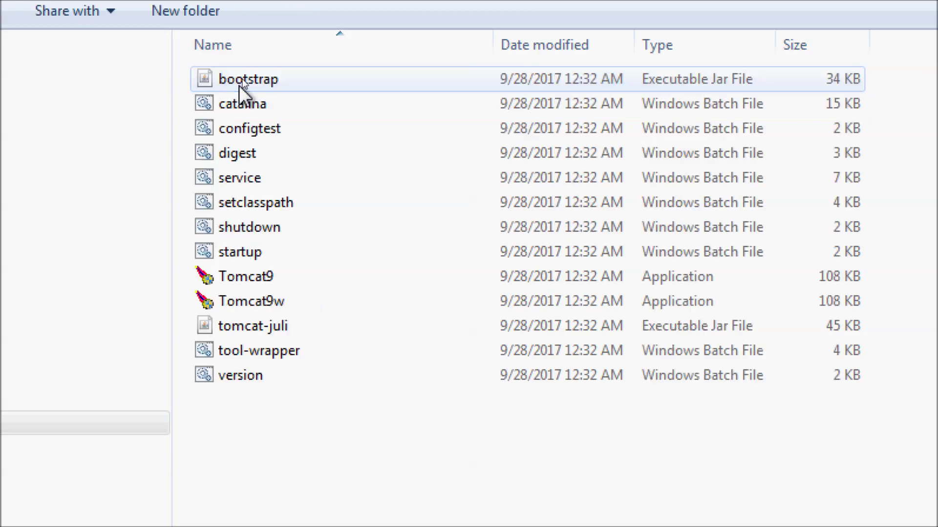
double_click(242, 253)
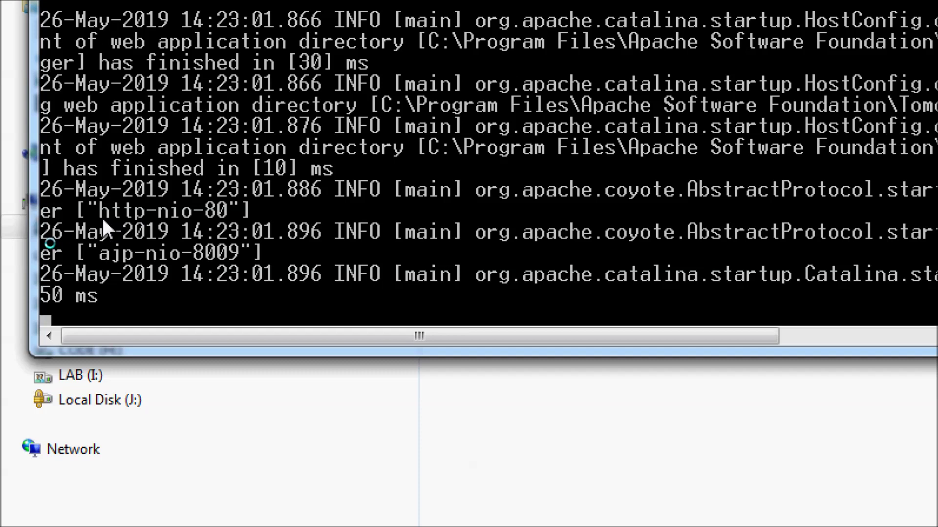
mouse_move(201, 224)
left_mouse_down()
mouse_move(215, 224)
mouse_move(229, 208)
mouse_move(198, 201)
mouse_move(201, 218)
left_mouse_up()
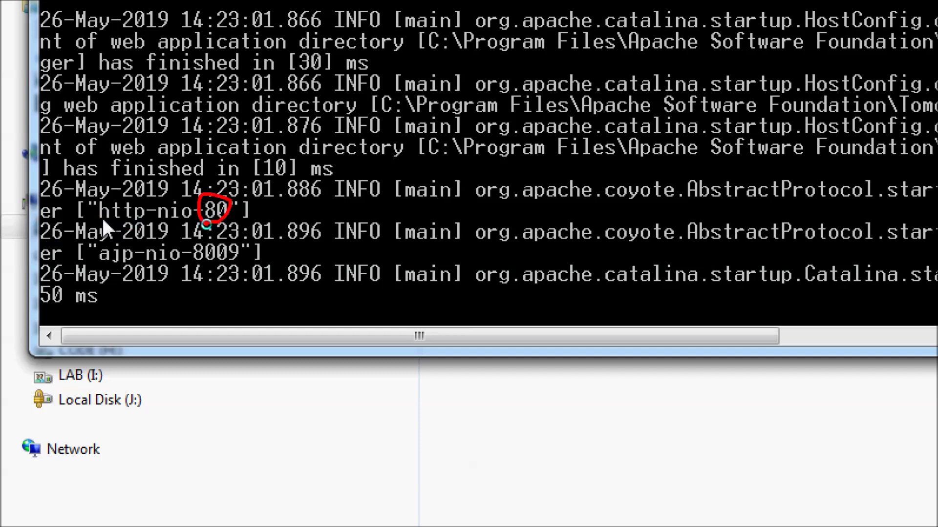
key("e")
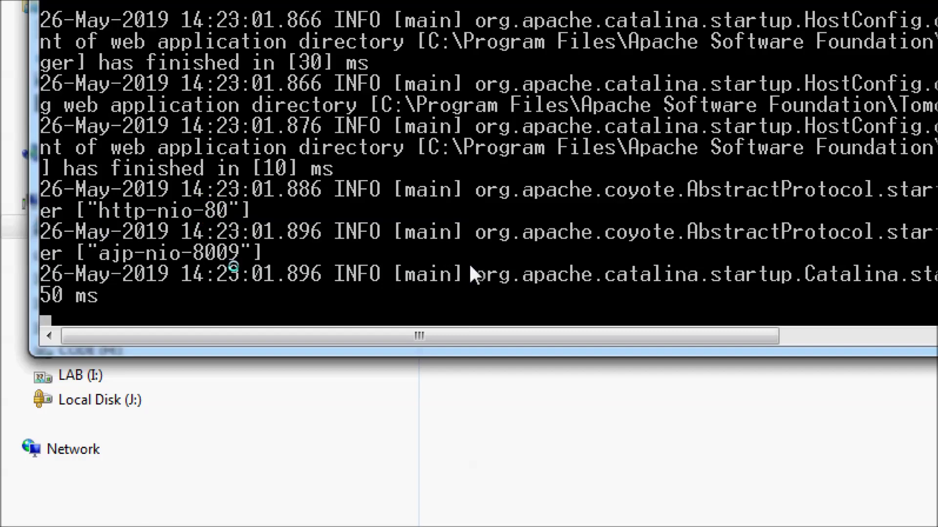
key("alt+Tab")
key("alt+Tab")
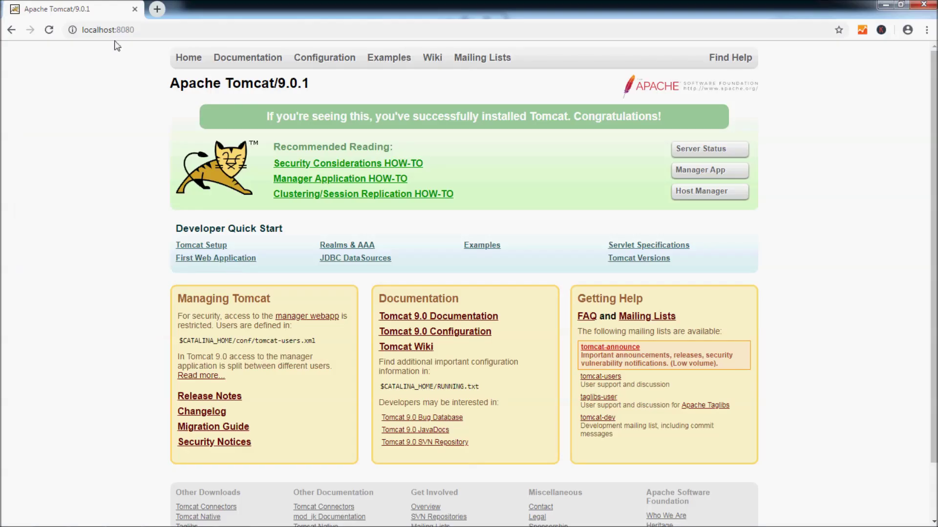
Step: Reload localhost:8080 to confirm the old port no longer responds
left_click(167, 31)
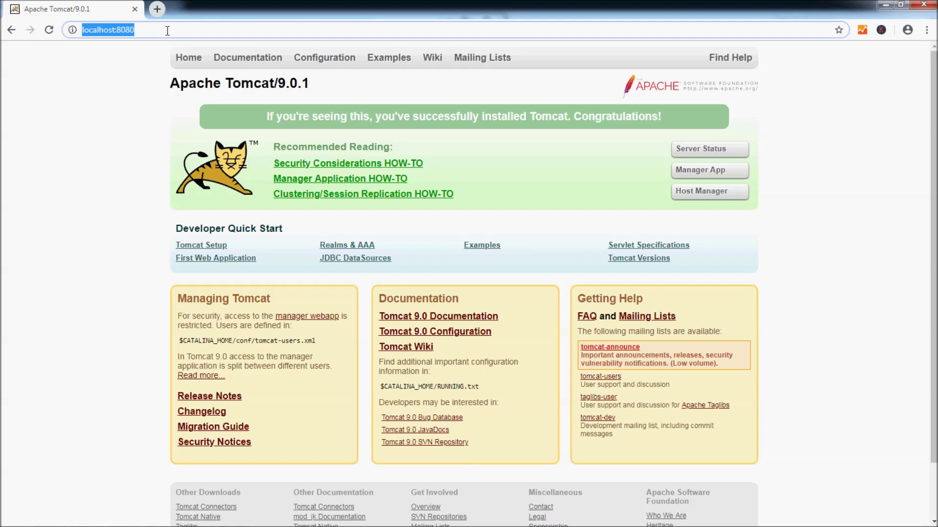
left_click(167, 30)
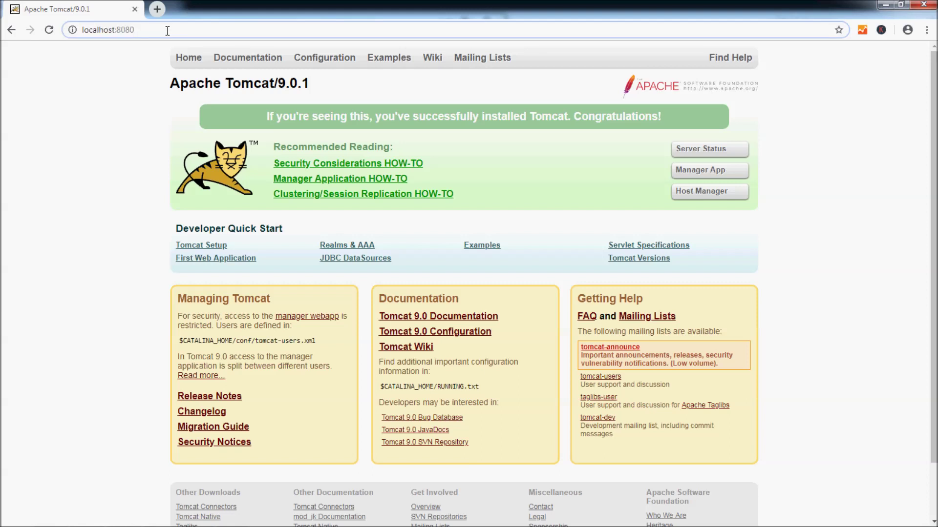
key("Return")
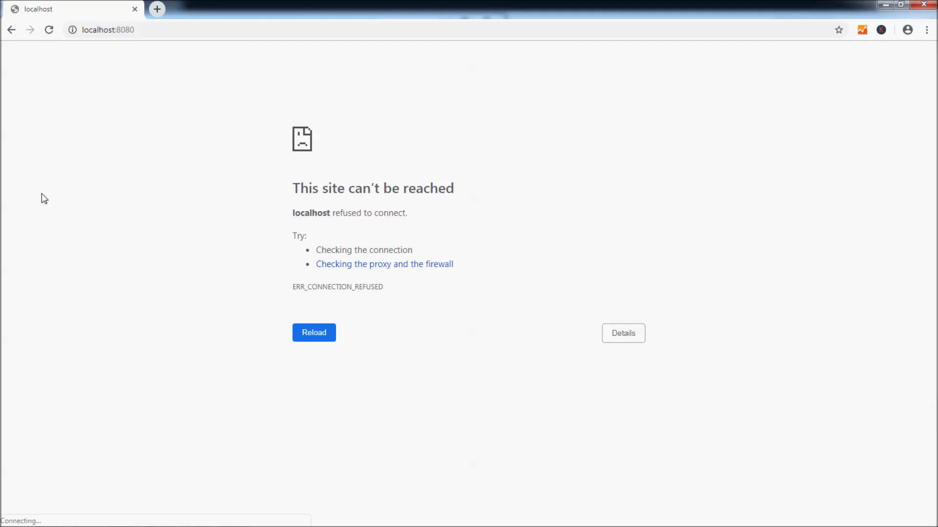
Step: Remove :8080 from the address and load plain localhost to reach the Tomcat page
left_click(135, 31)
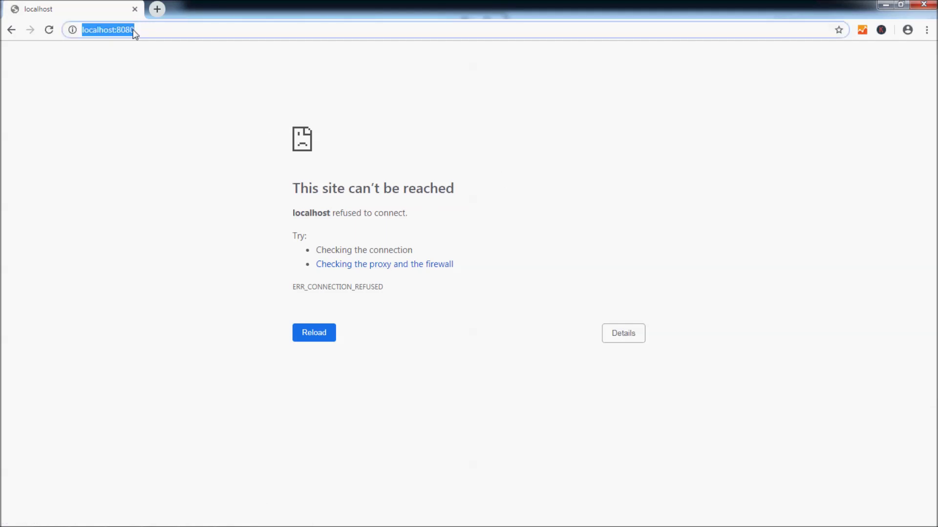
left_click(151, 31)
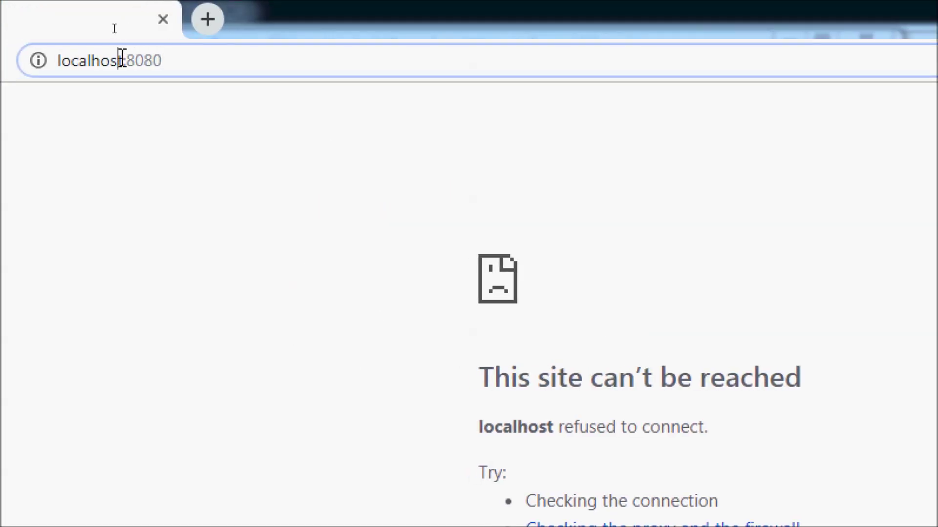
left_click_drag(120, 58, 182, 57)
type("t")
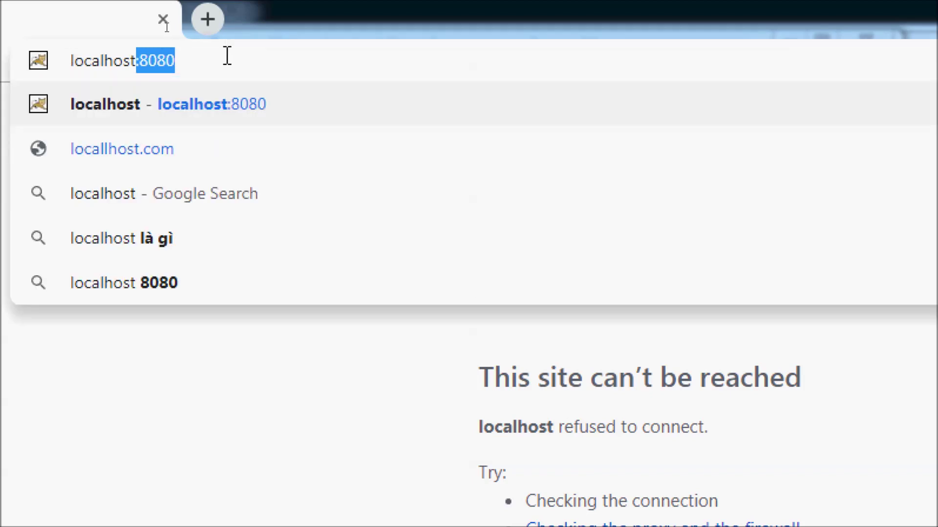
key("Delete")
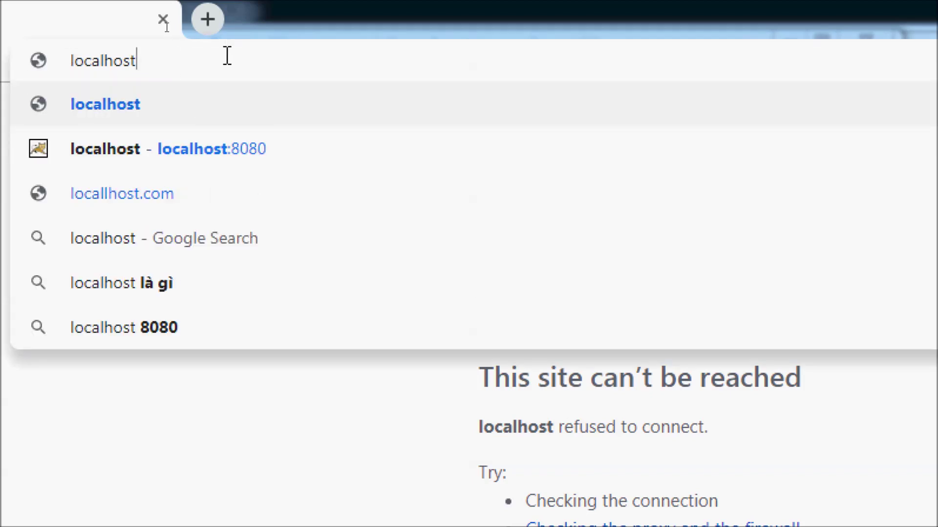
key("Return")
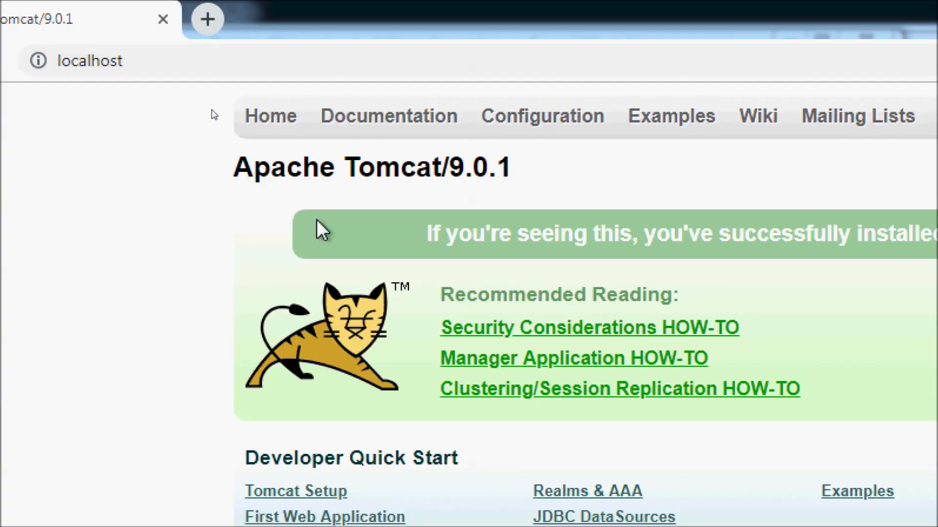